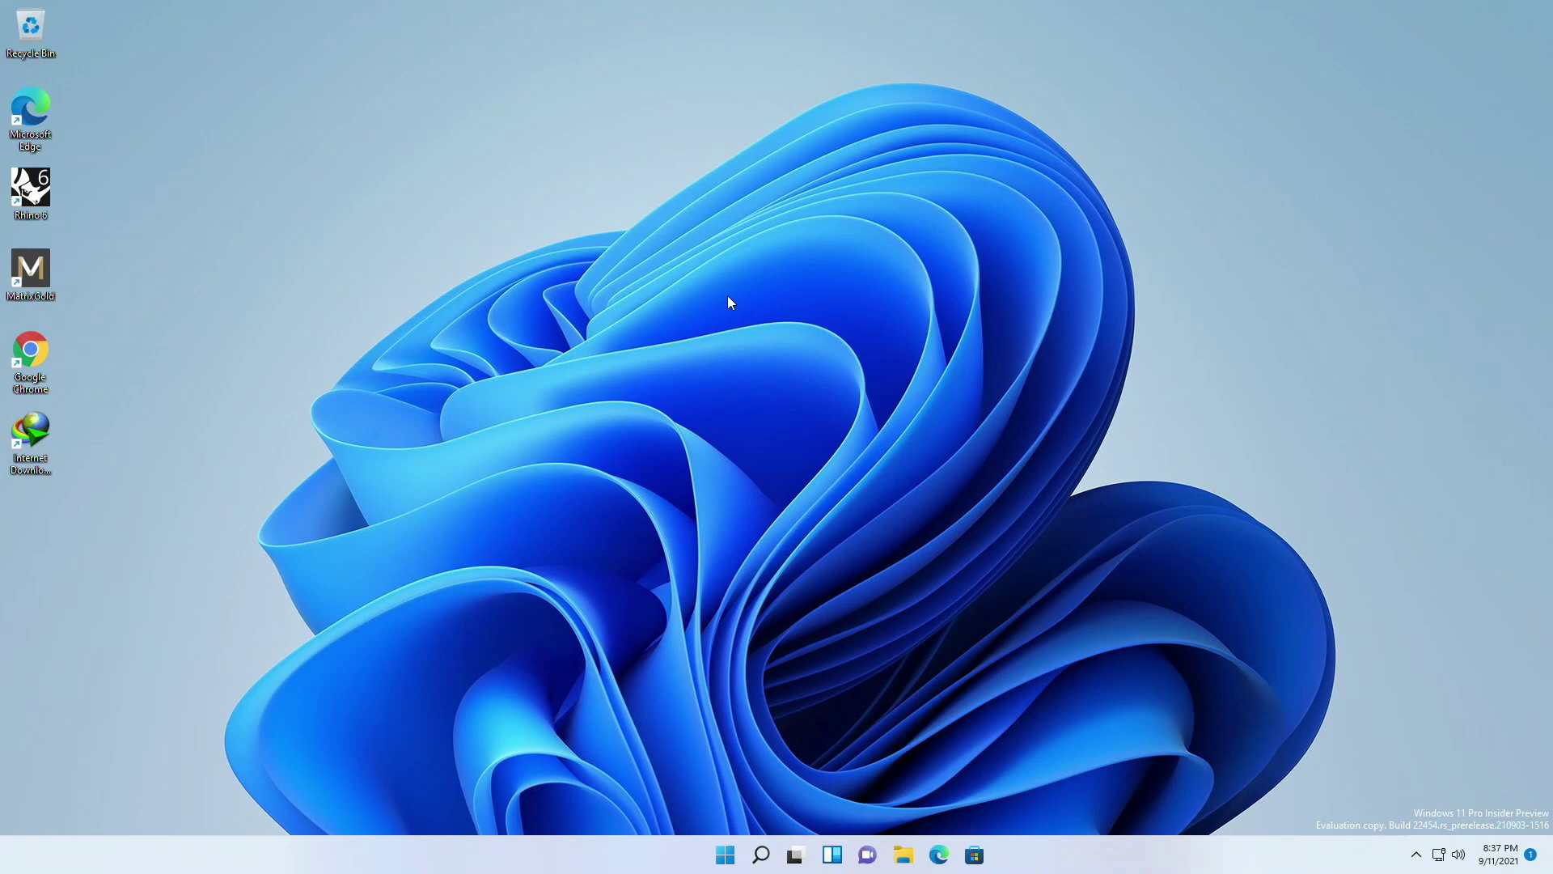
- Open the C:\Windows\Temp folder from the Run box, granting access permission
{"action": "key", "text": "super+r"}
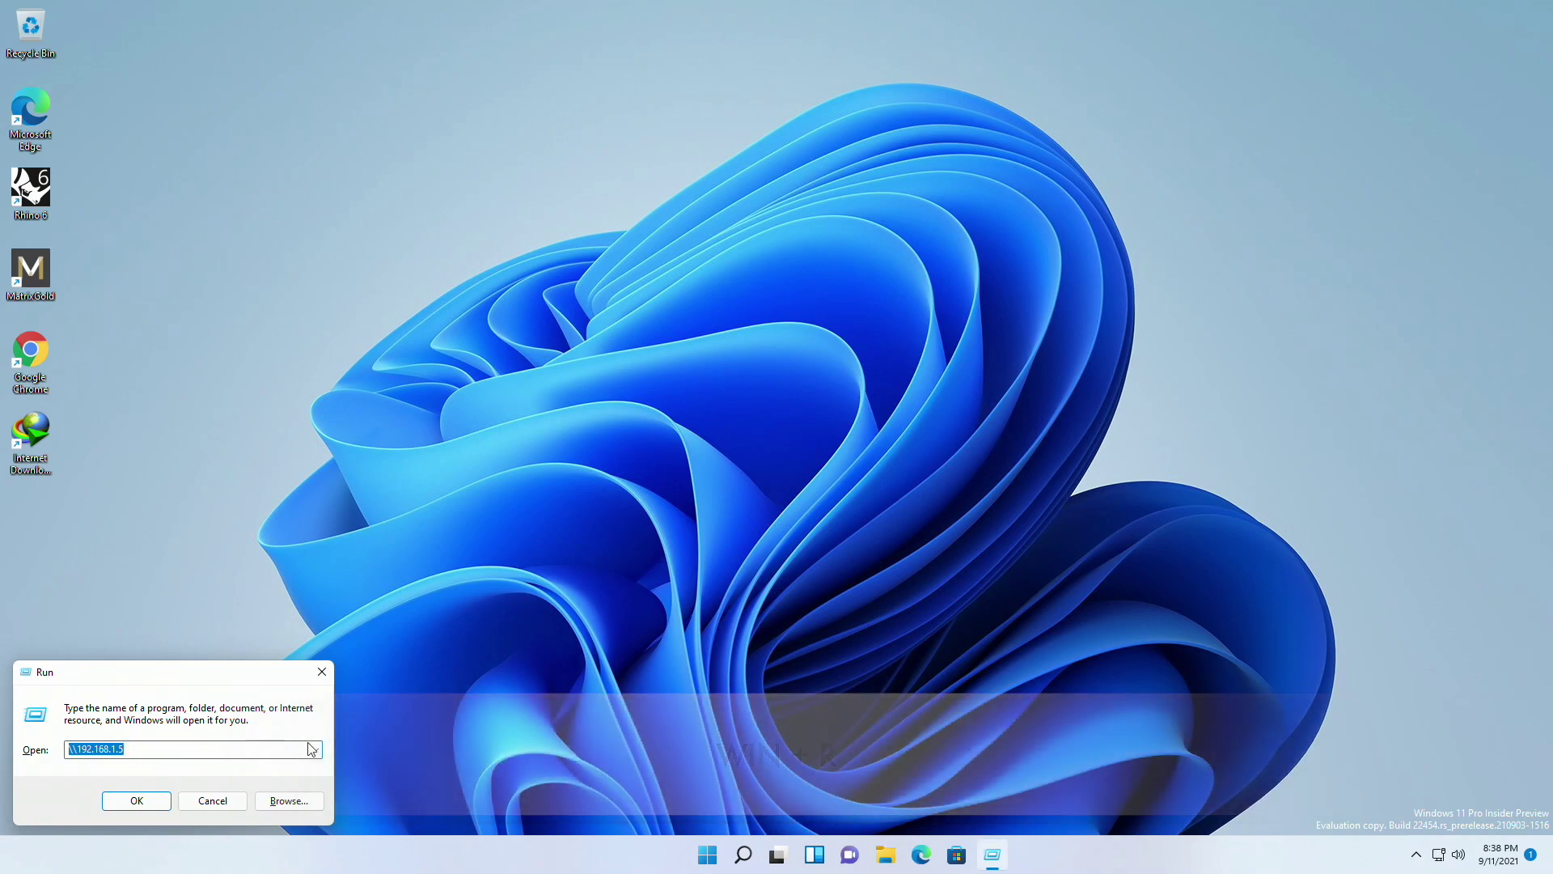
{"action": "type", "text": "temp"}
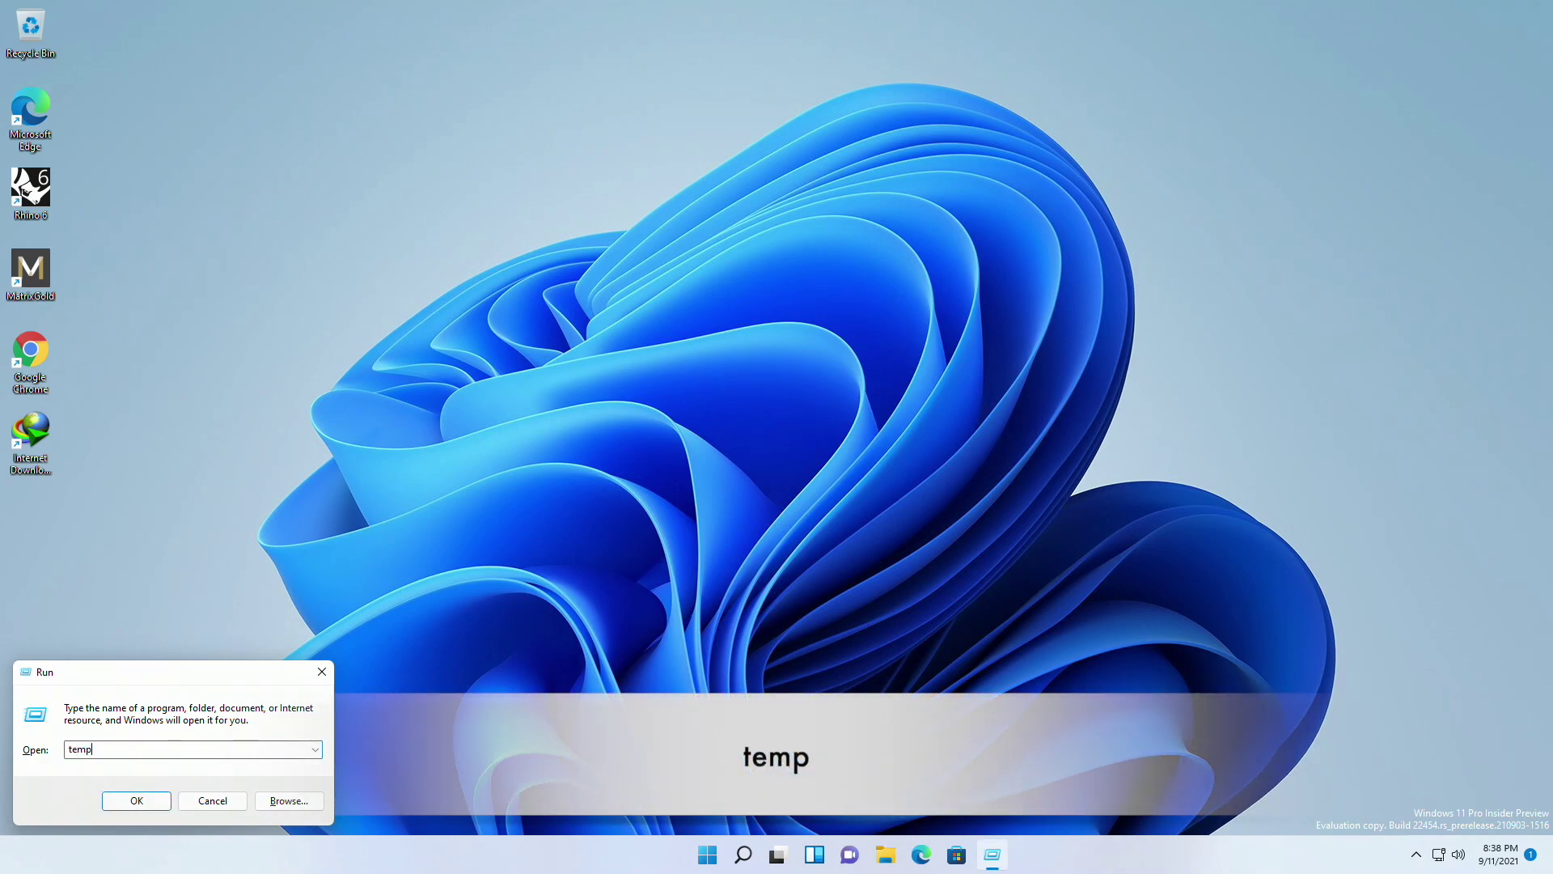
{"action": "key", "text": "Return"}
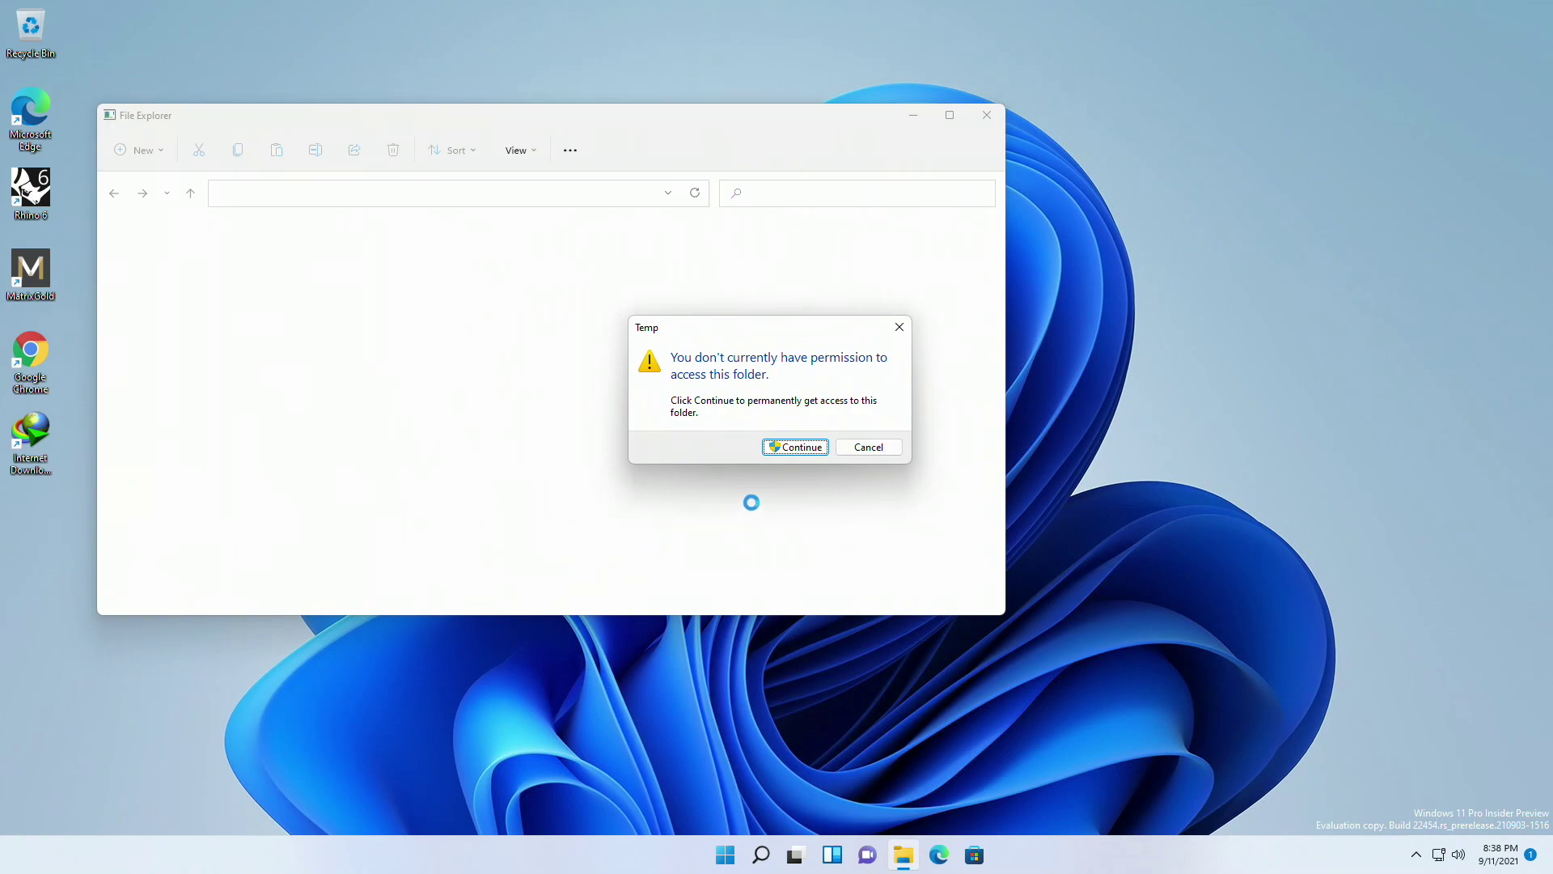
{"action": "left_click", "coordinate": [801, 450]}
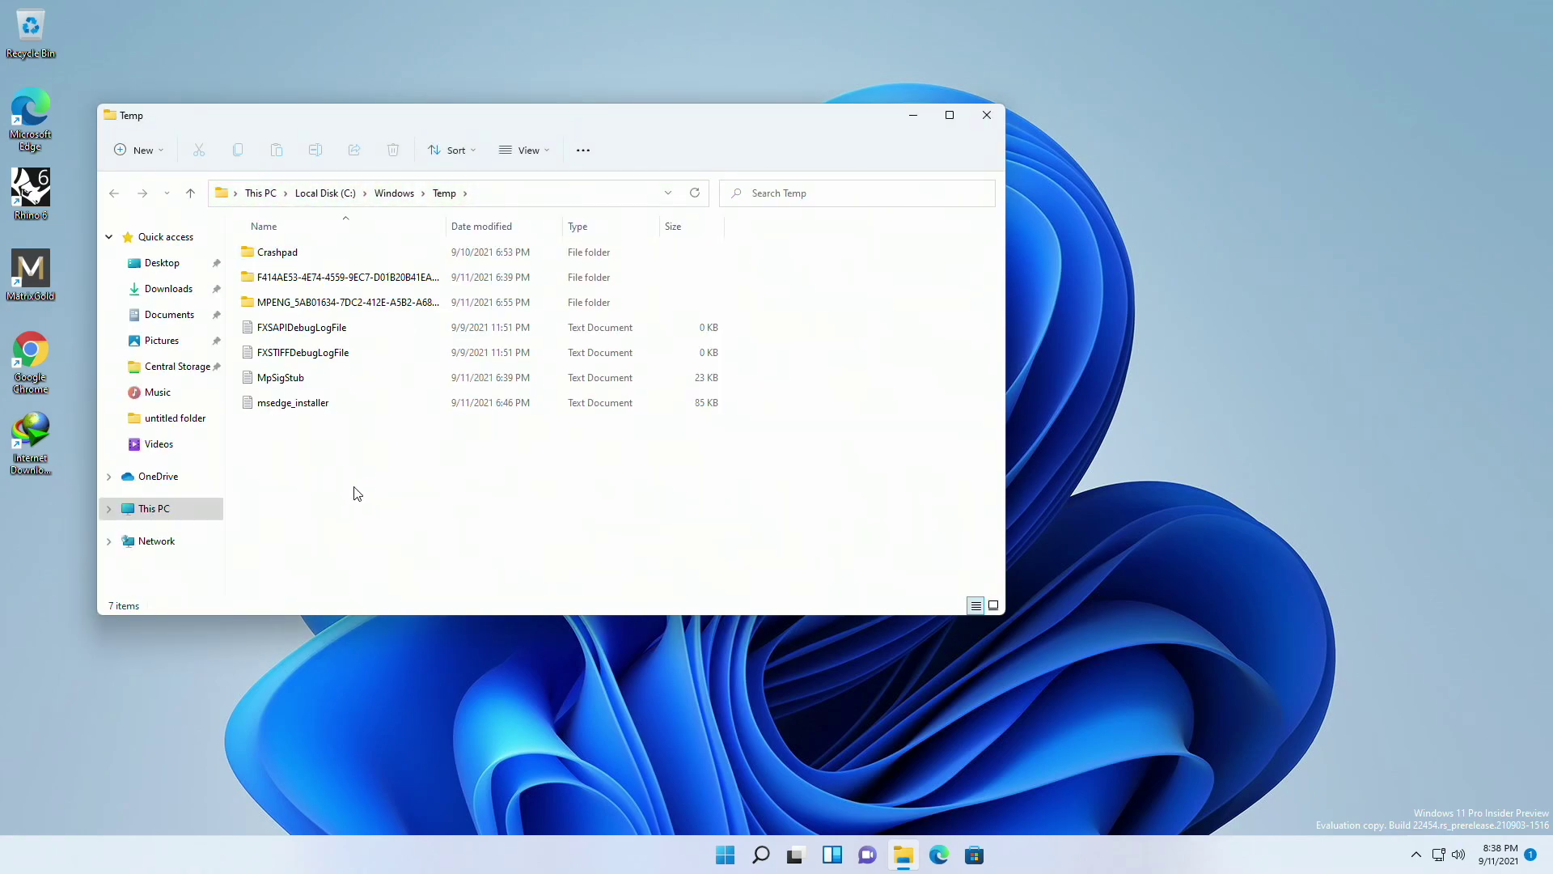
- Permanently delete all seven items in Temp and refresh to confirm it is empty
{"action": "key", "text": "ctrl+a"}
{"action": "key", "text": "shift+Delete"}
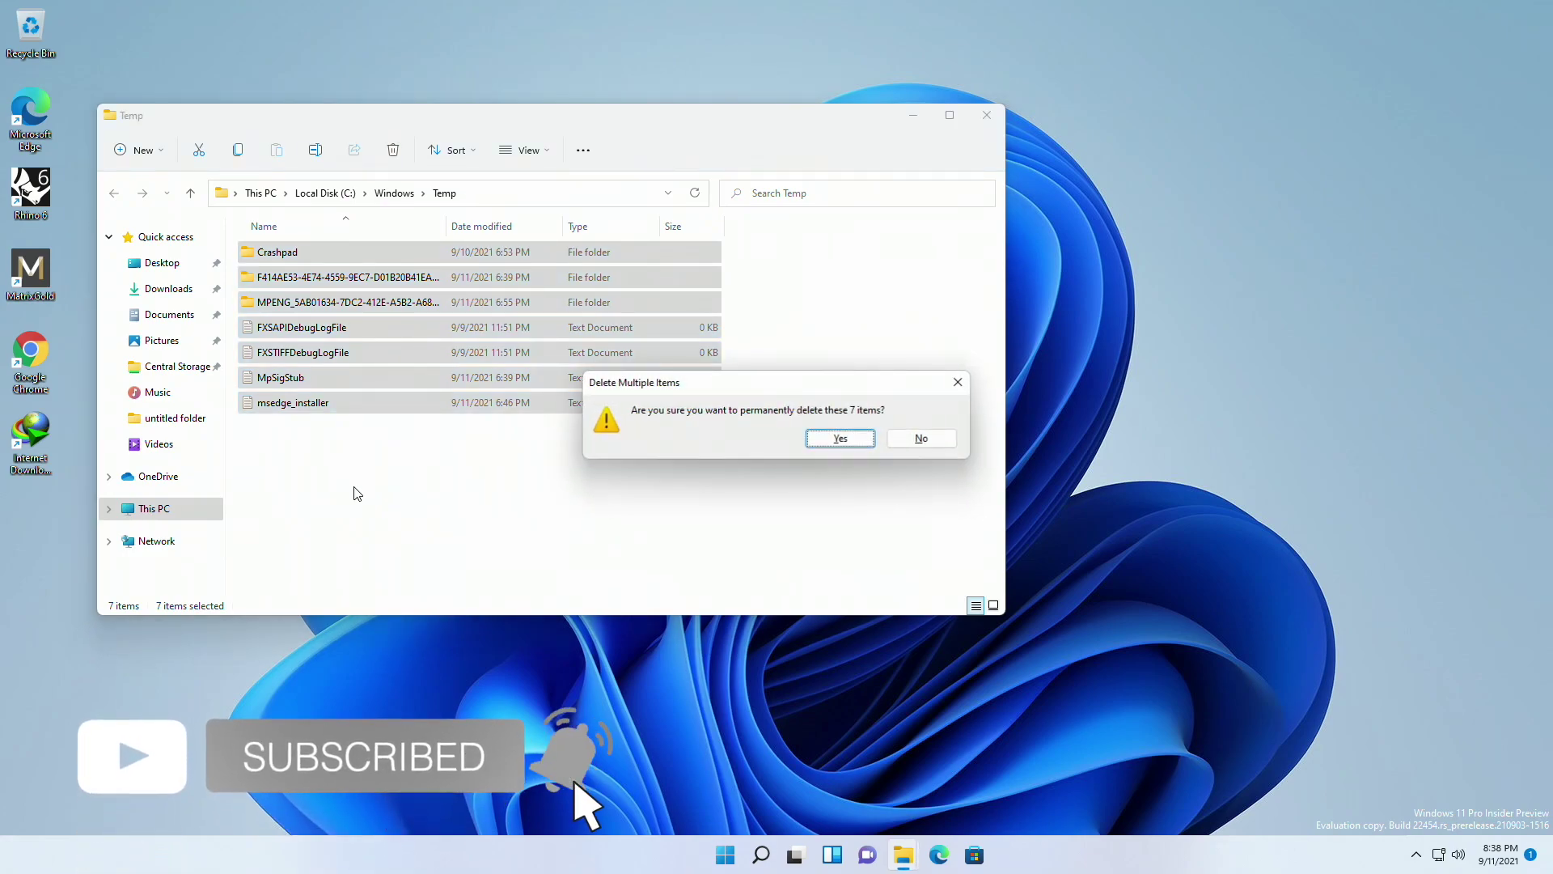
{"action": "key", "text": "Return"}
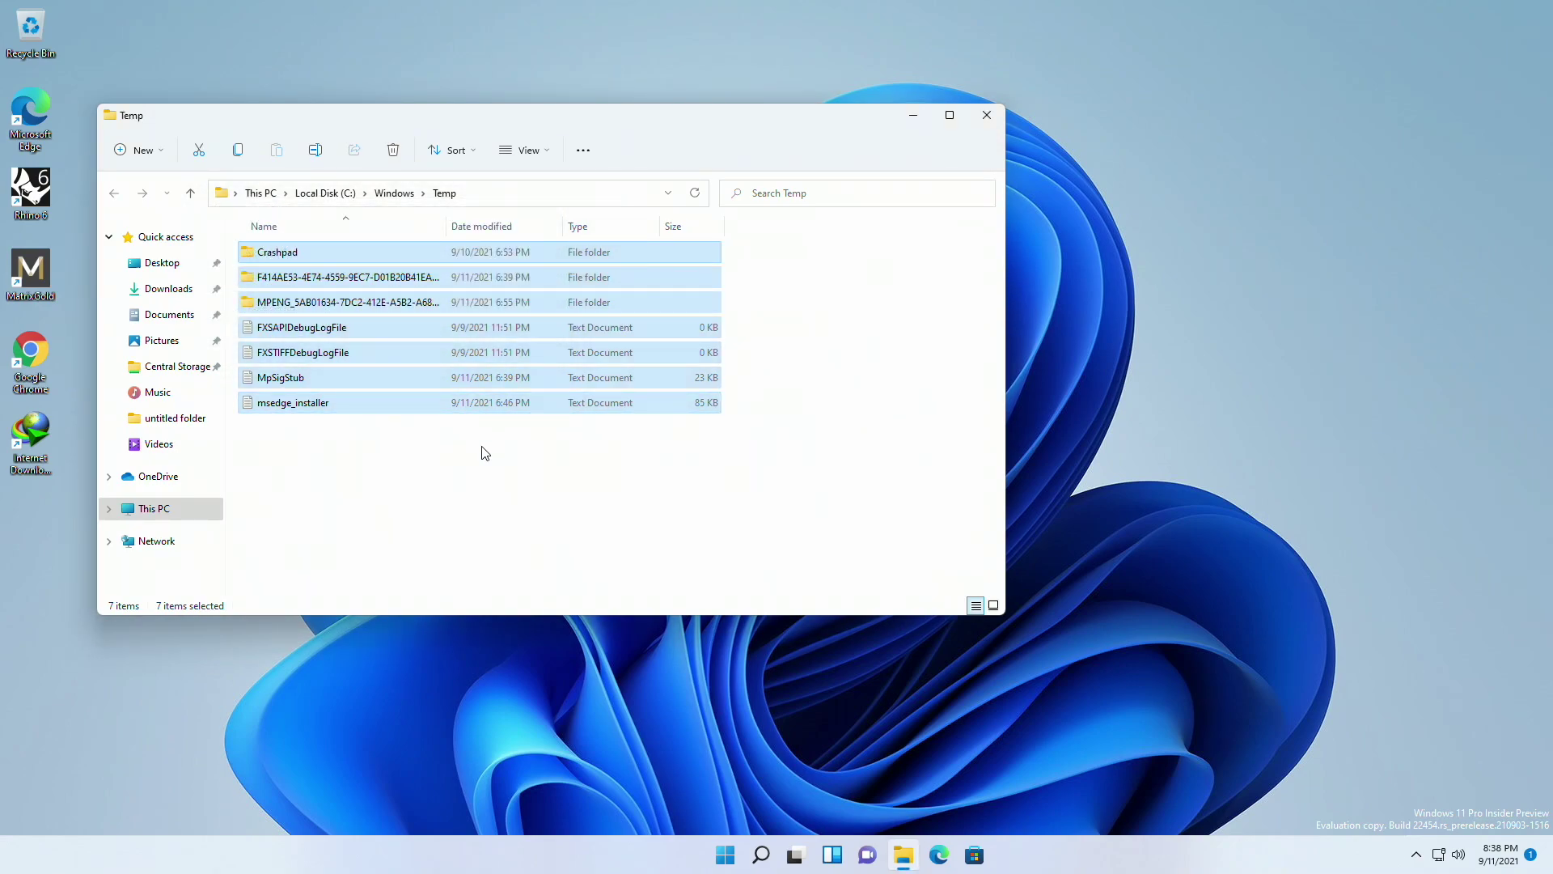
{"action": "left_click", "coordinate": [694, 192]}
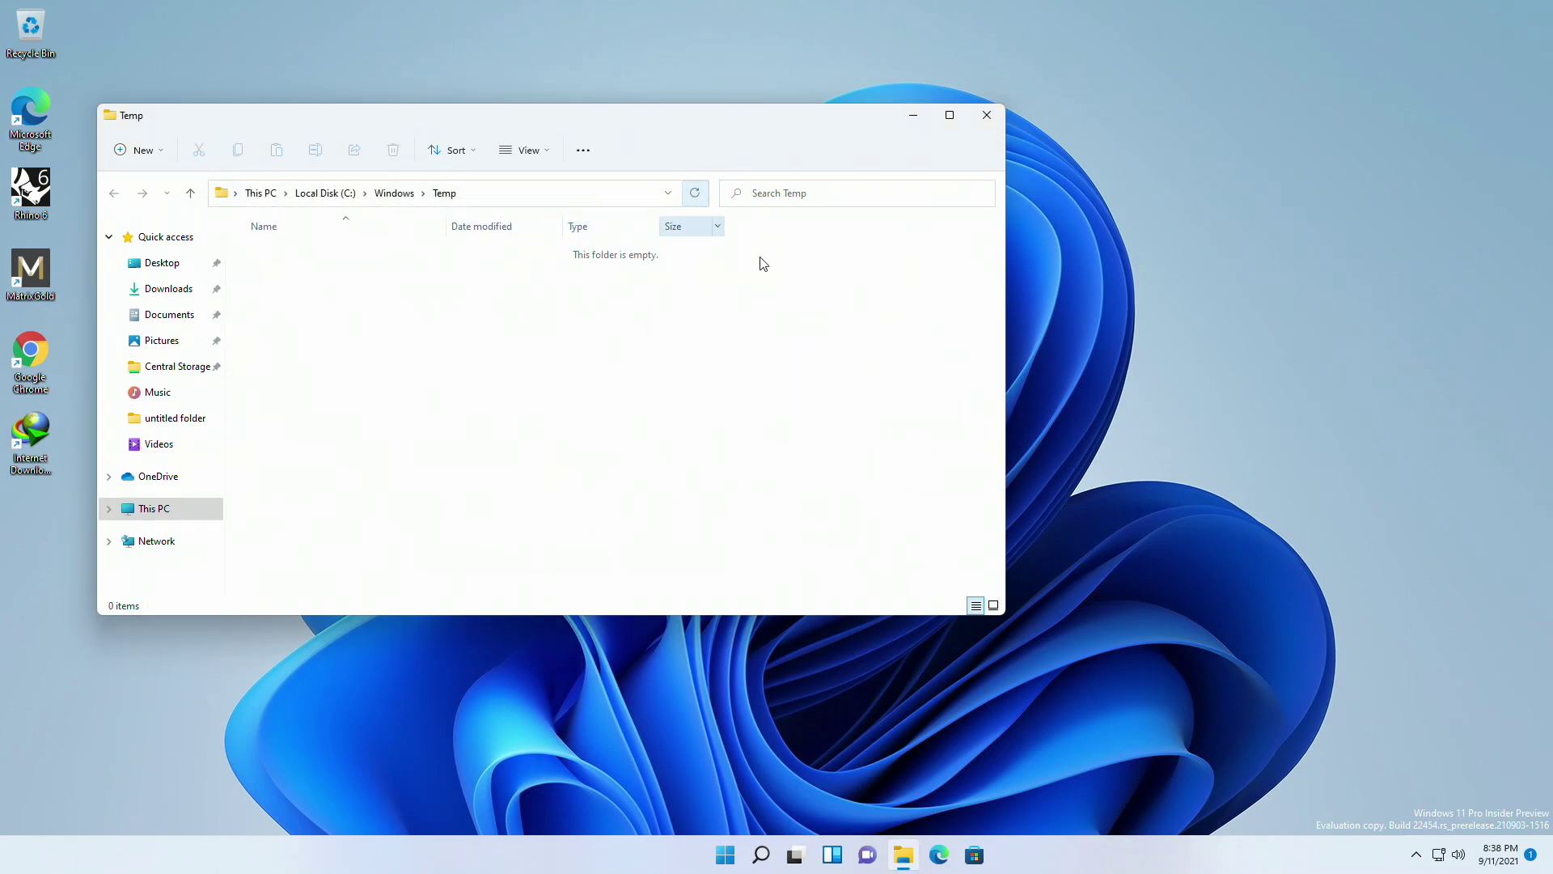
- Close the Windows Temp window and open the user's %temp% folder
{"action": "left_click", "coordinate": [987, 115]}
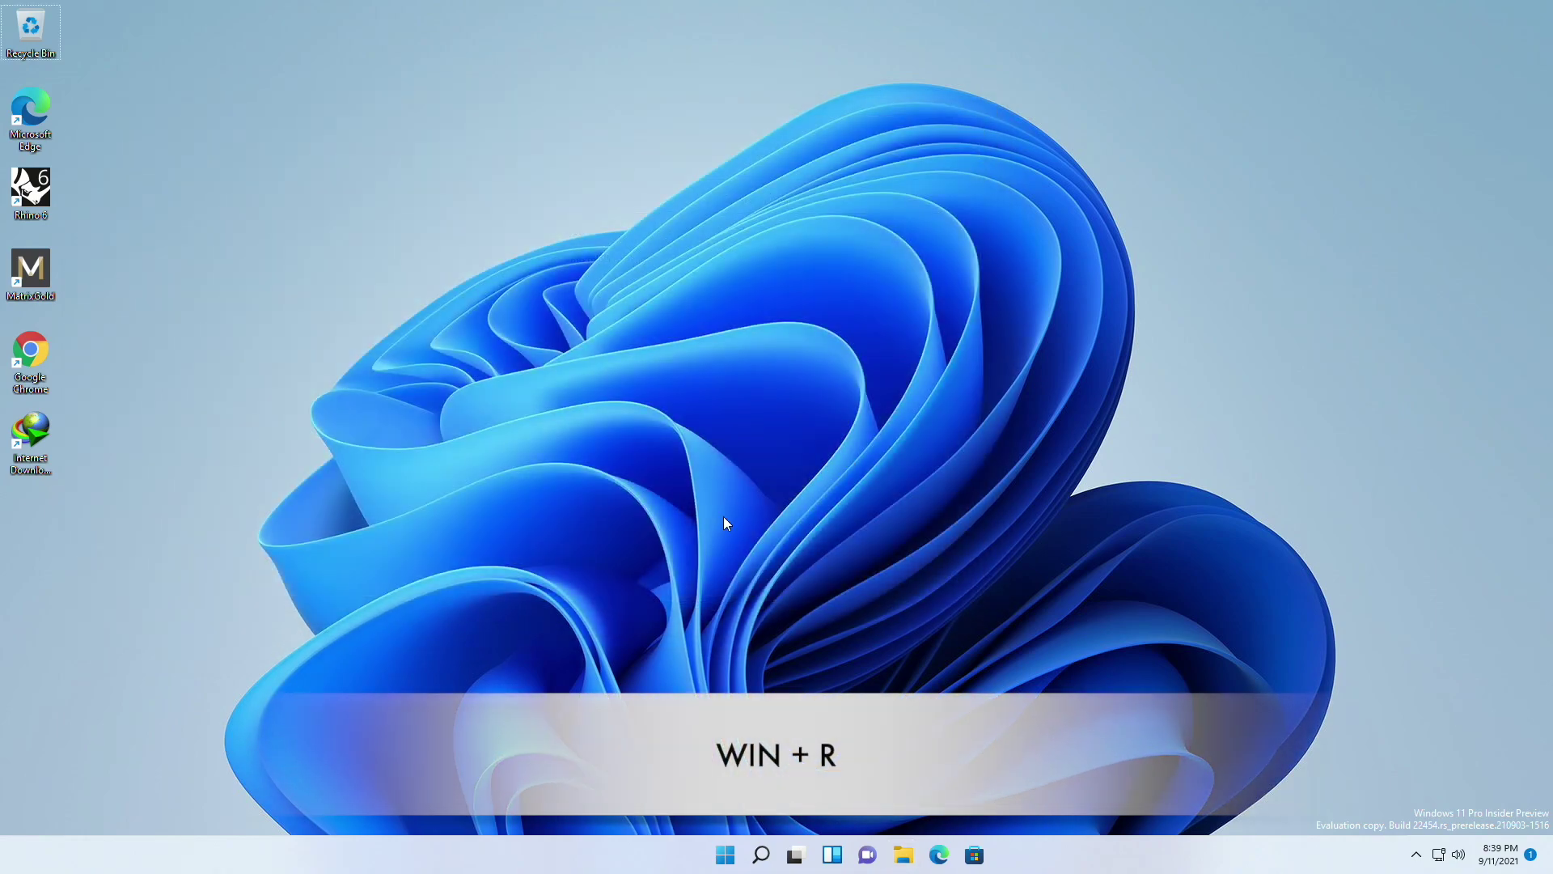
{"action": "key", "text": "super+r"}
{"action": "type", "text": "%tem"}
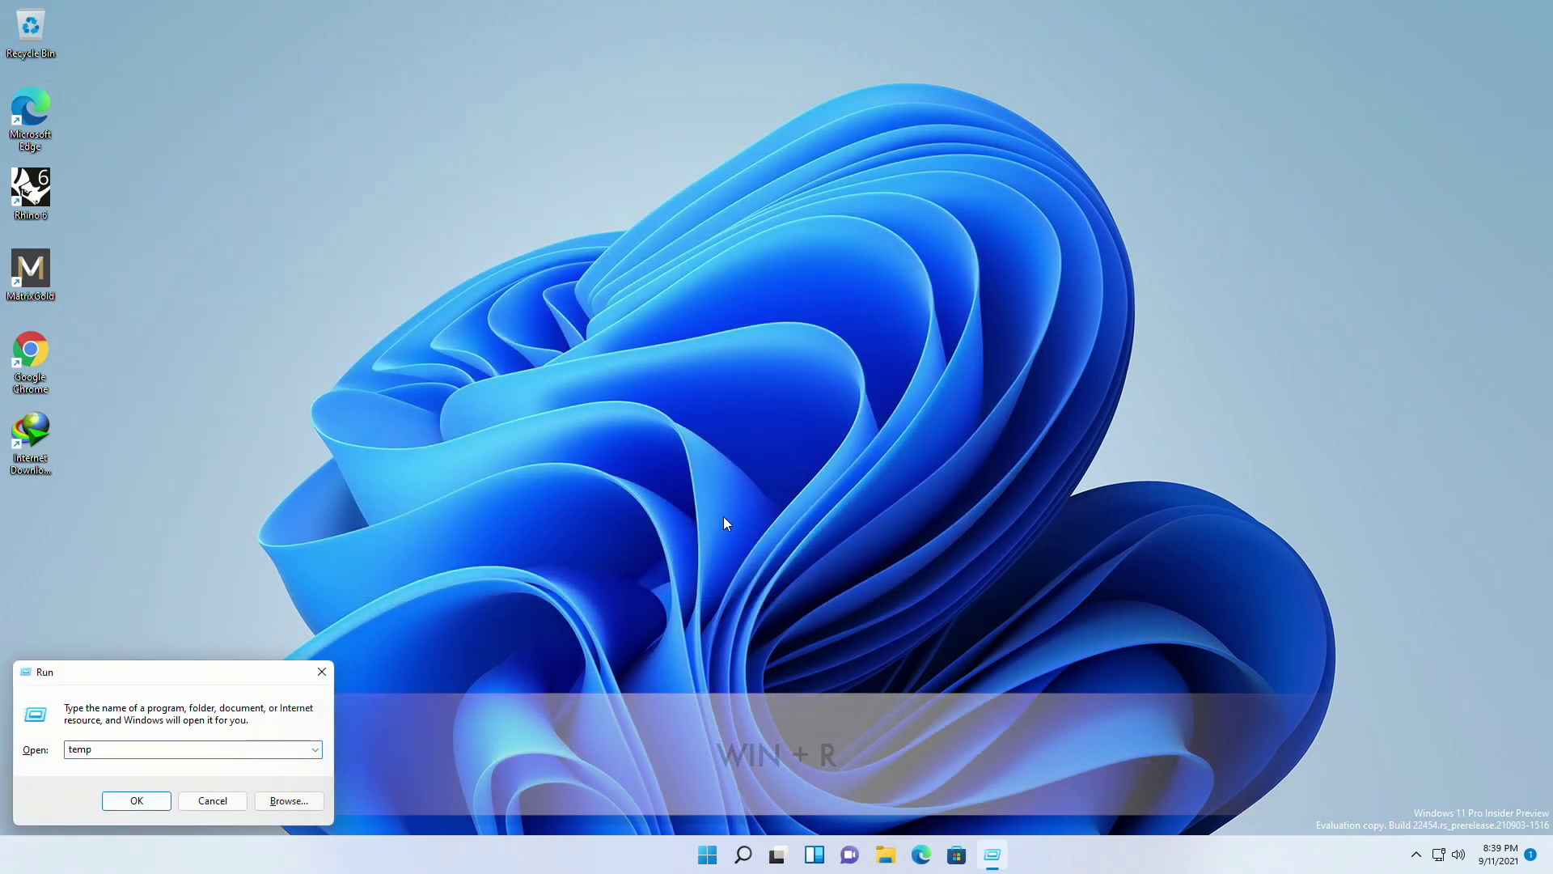
{"action": "type", "text": "p%"}
{"action": "key", "text": "Return"}
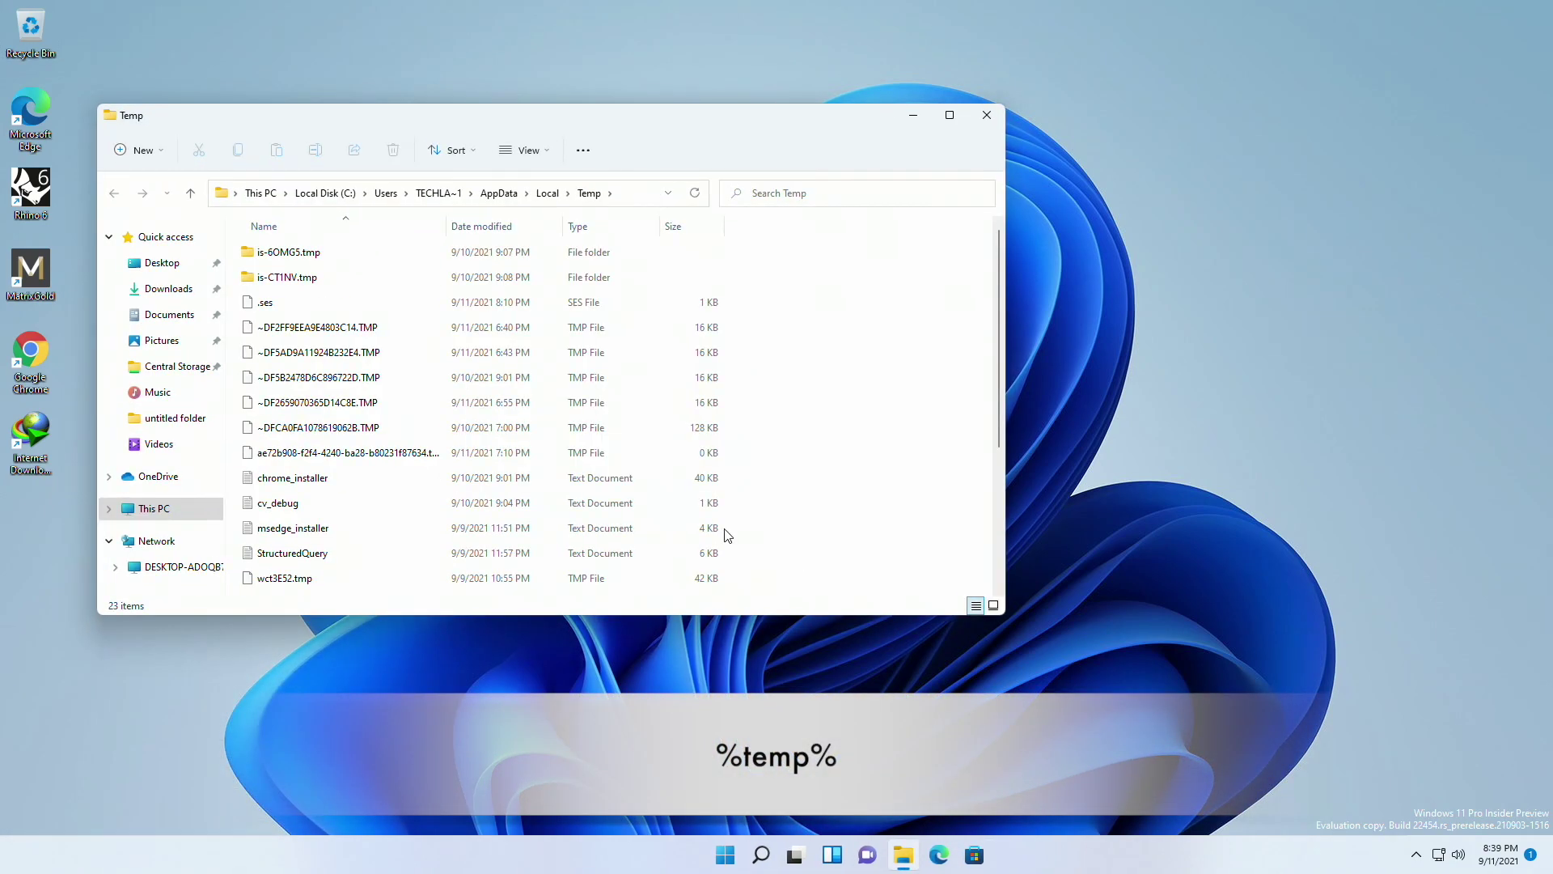
- Delete all 23 %temp% items, skipping every in-use file, and refresh the listing
{"action": "key", "text": "ctrl+a"}
{"action": "key", "text": "Delete"}
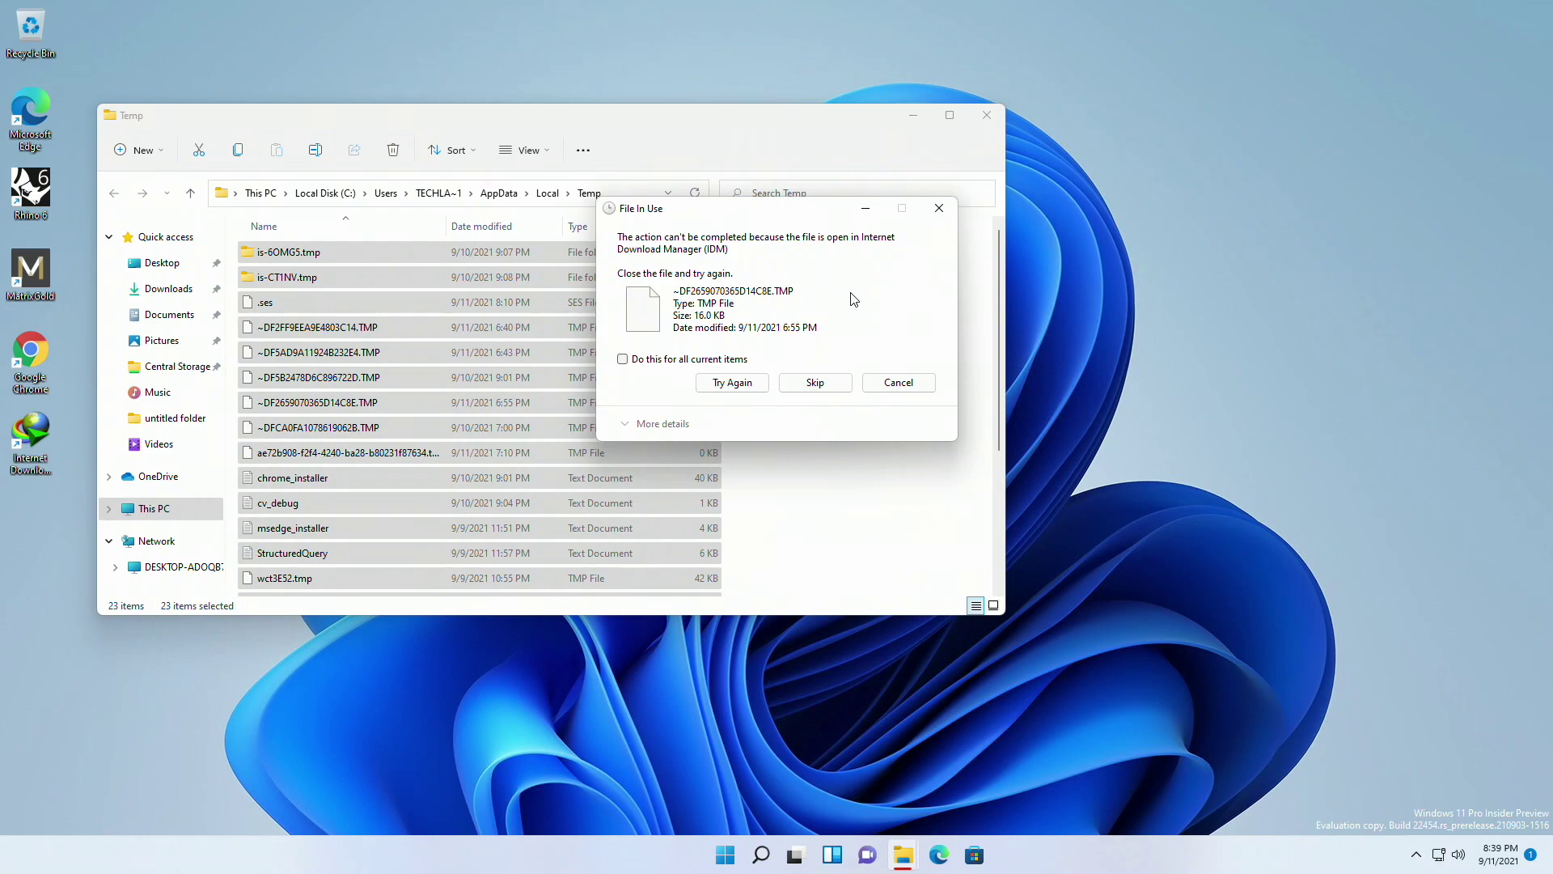
{"action": "left_click", "coordinate": [717, 361]}
{"action": "left_click", "coordinate": [813, 383]}
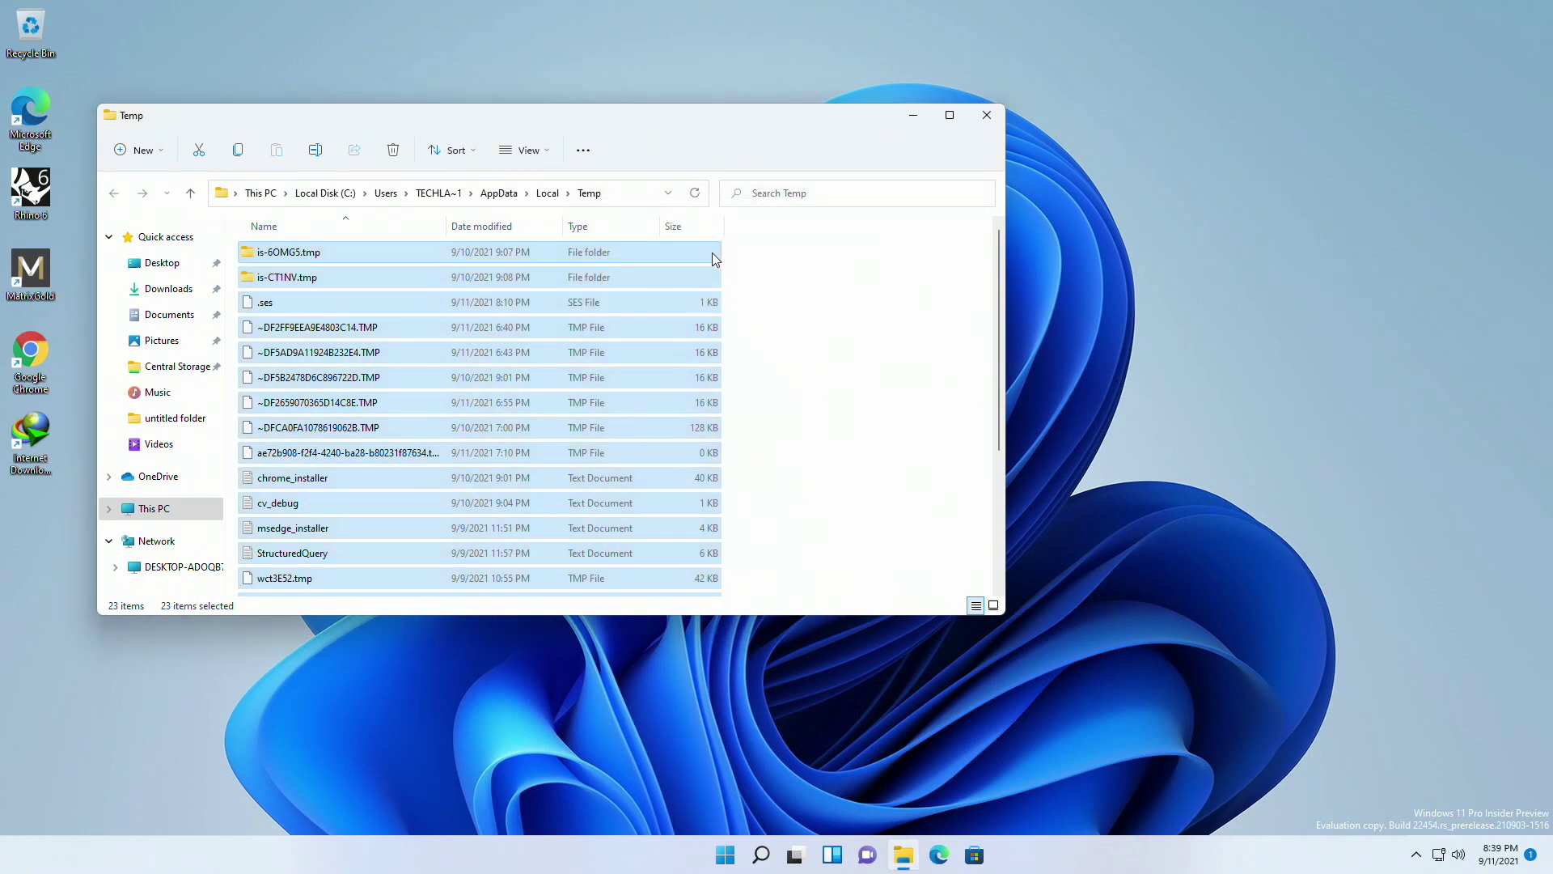
{"action": "left_click", "coordinate": [695, 194]}
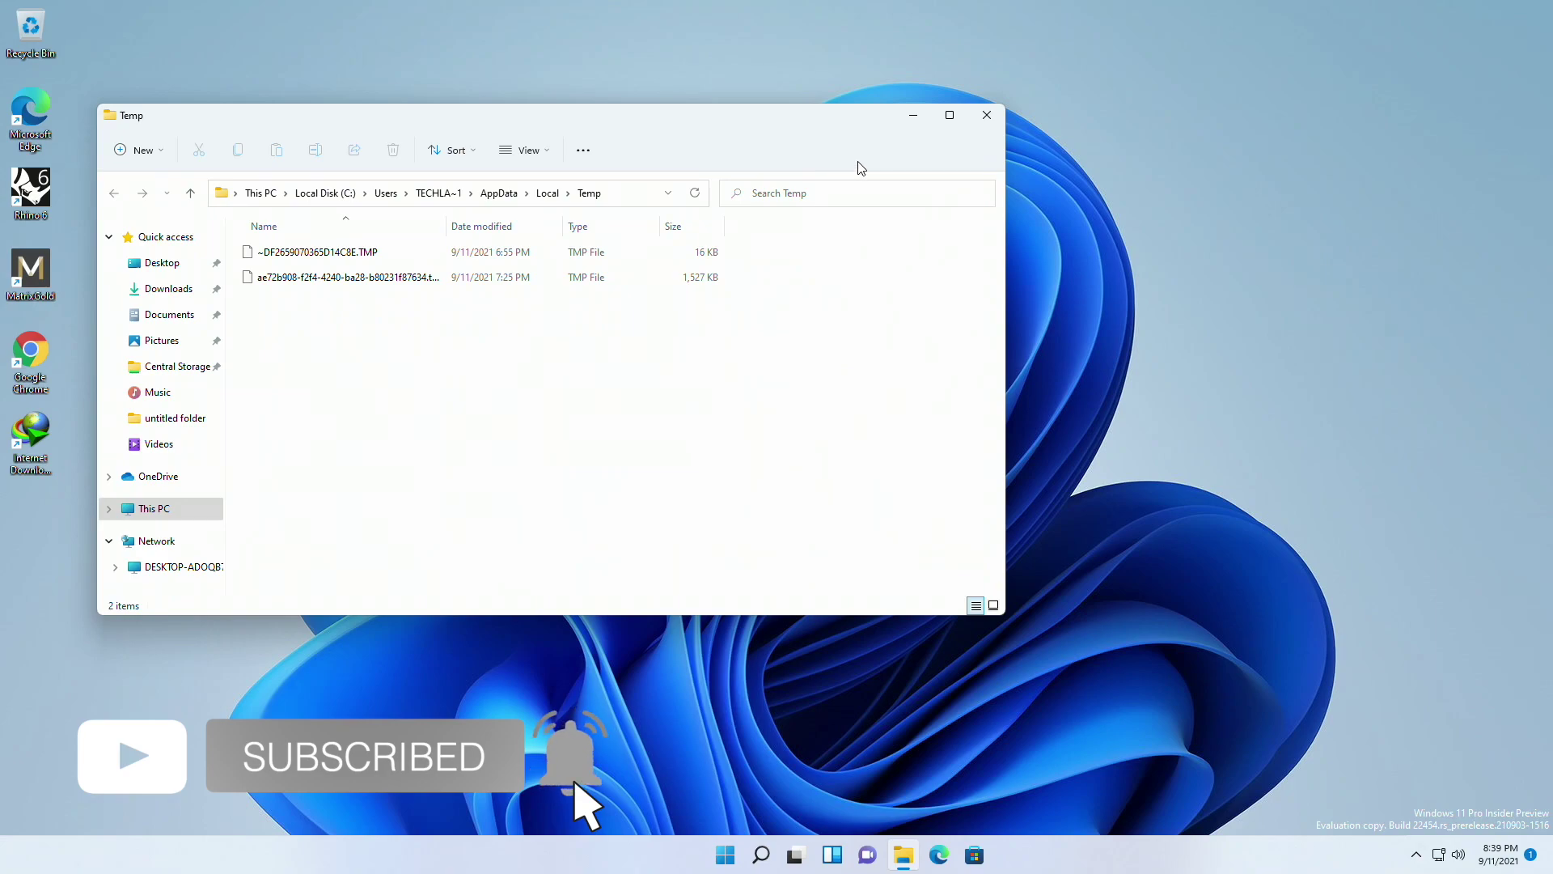
- Close the %temp% window and open C:\Windows\Prefetch, granting access permission
{"action": "left_click", "coordinate": [987, 115]}
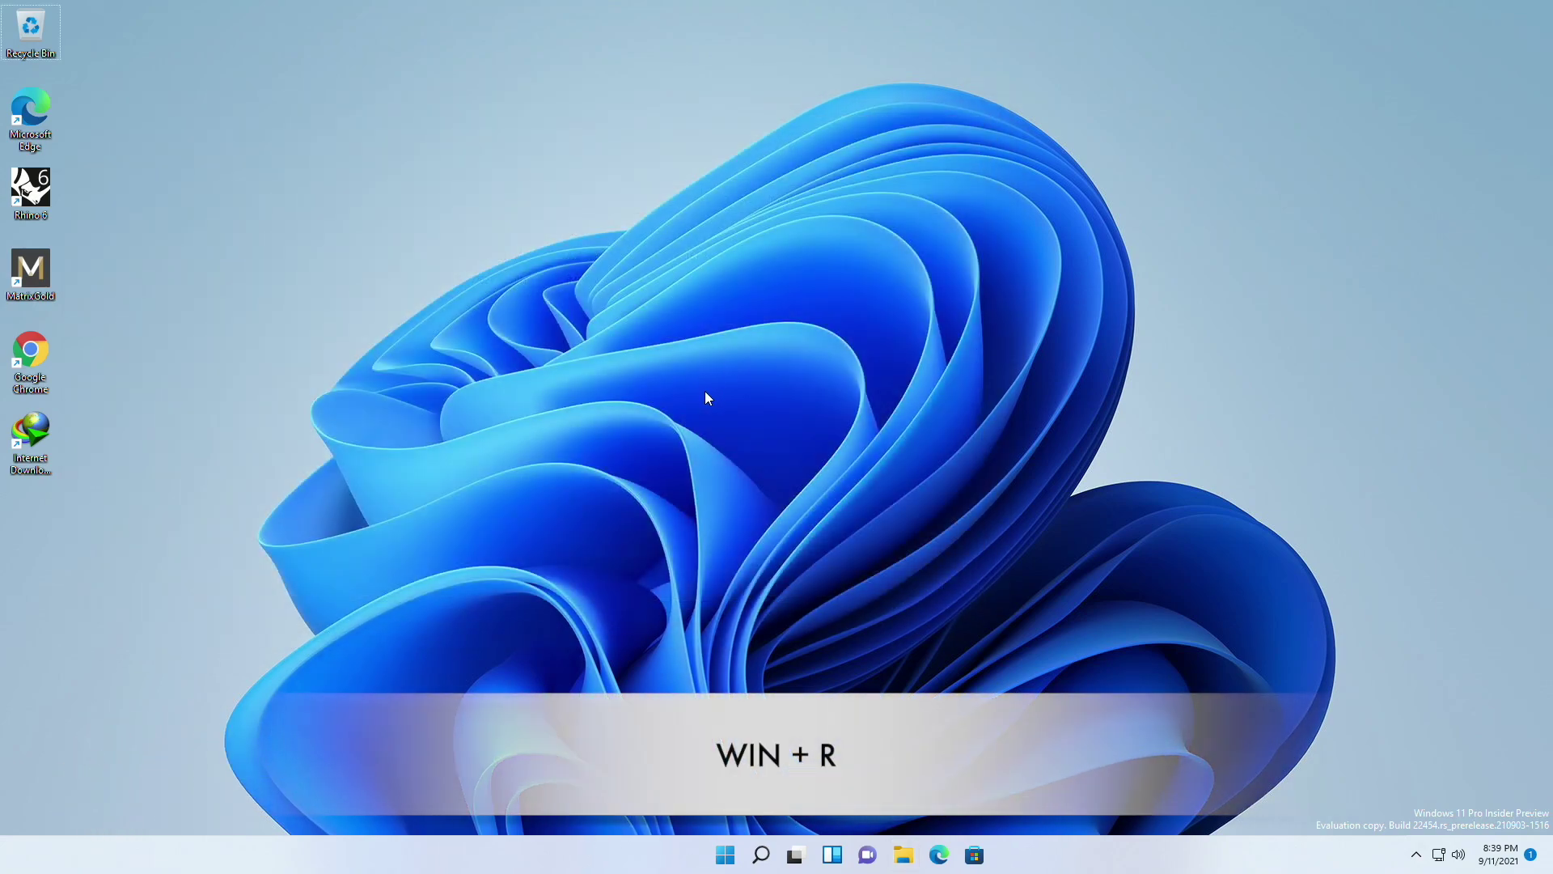
{"action": "key", "text": "super+r"}
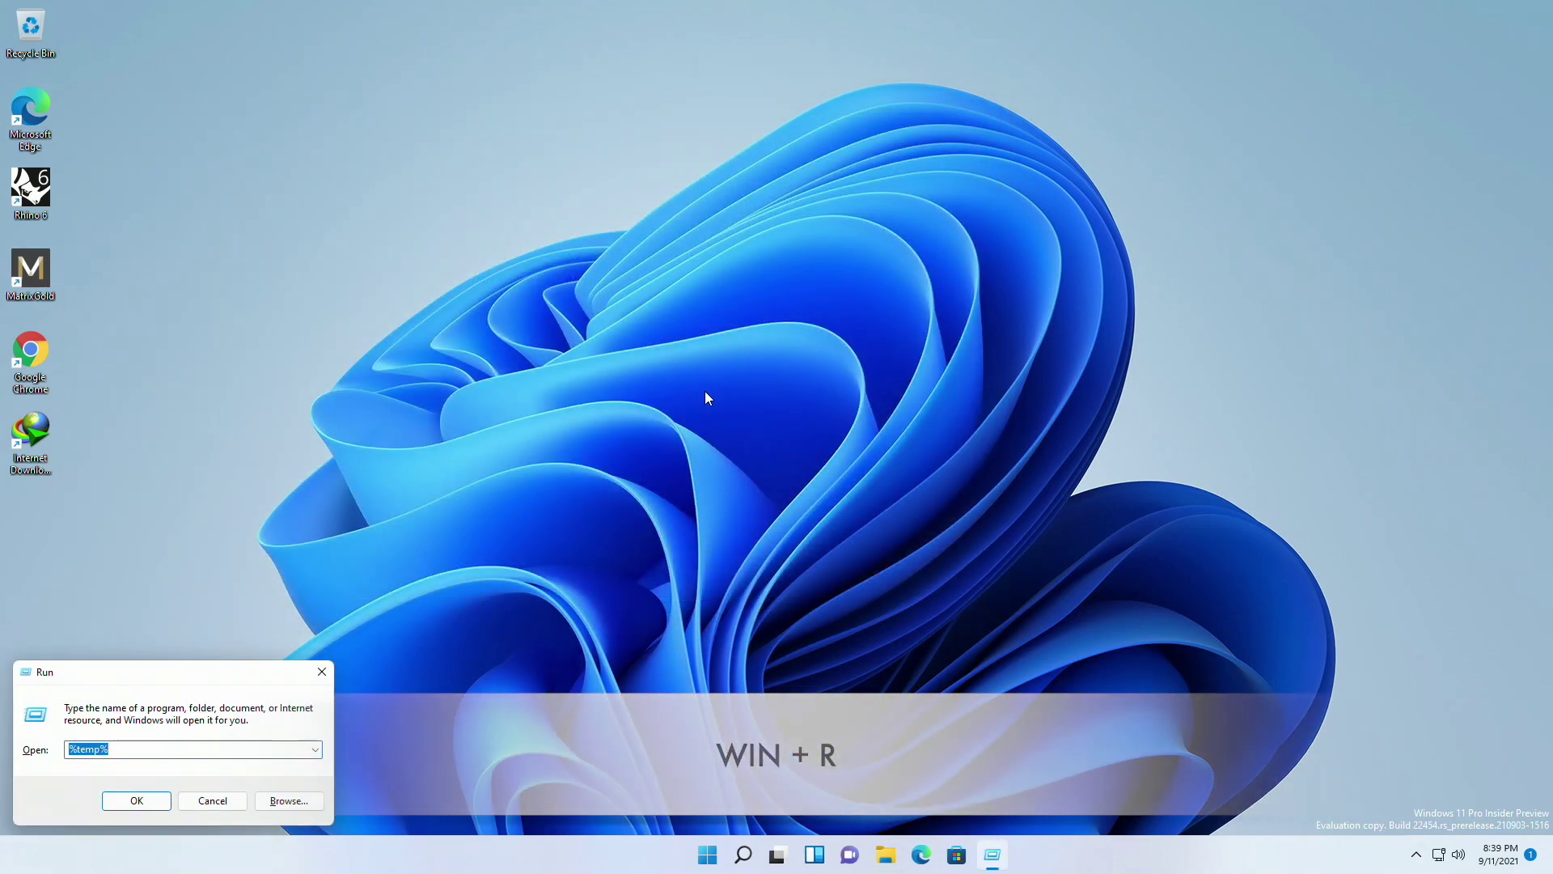
{"action": "type", "text": "prefetch"}
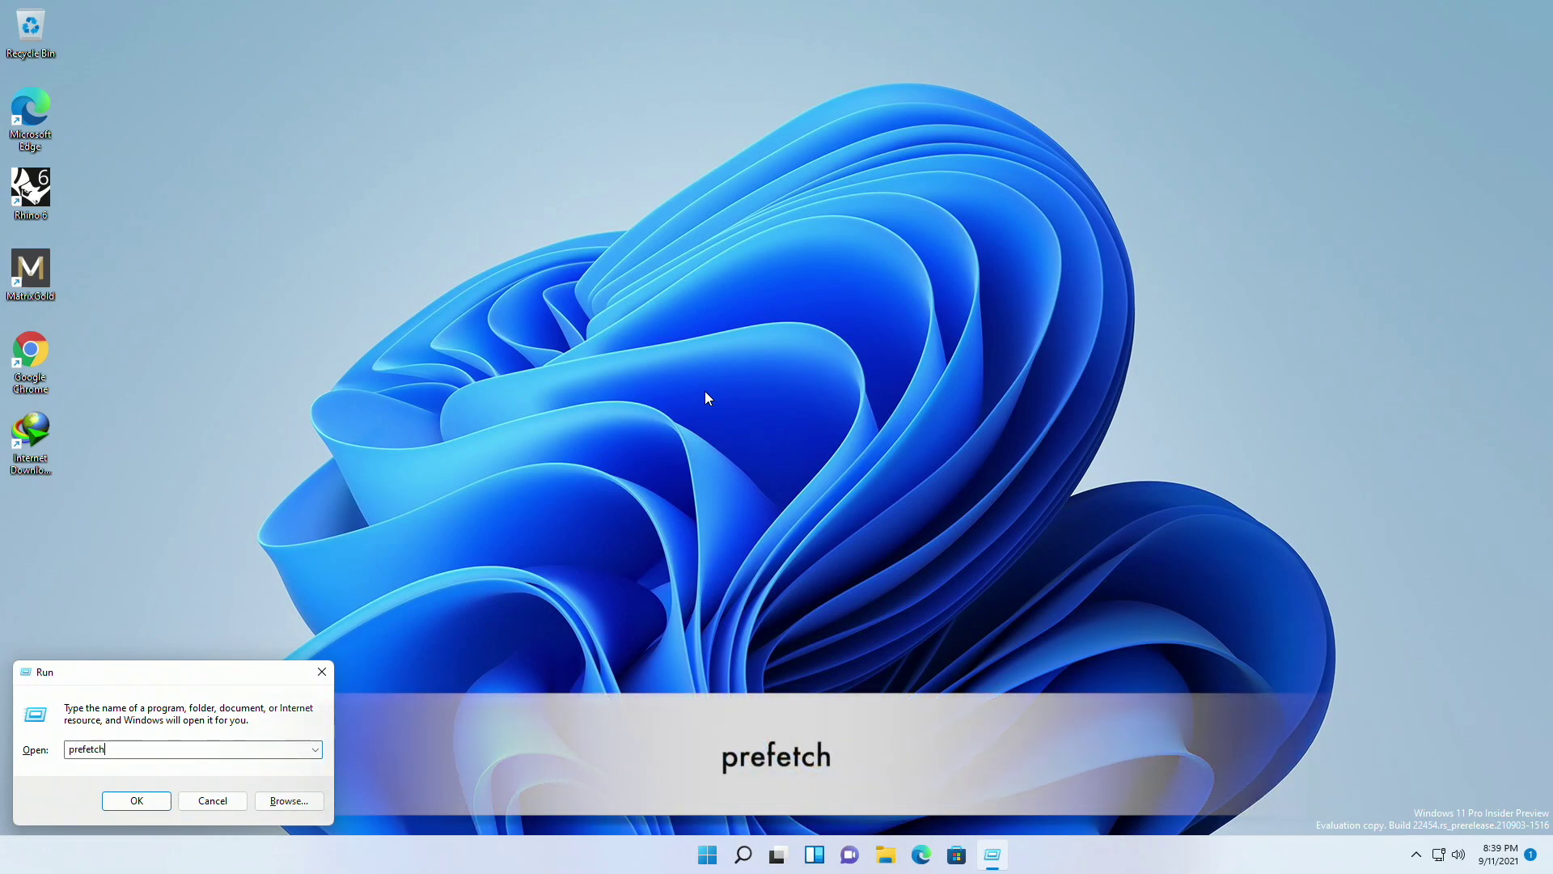
{"action": "key", "text": "Return"}
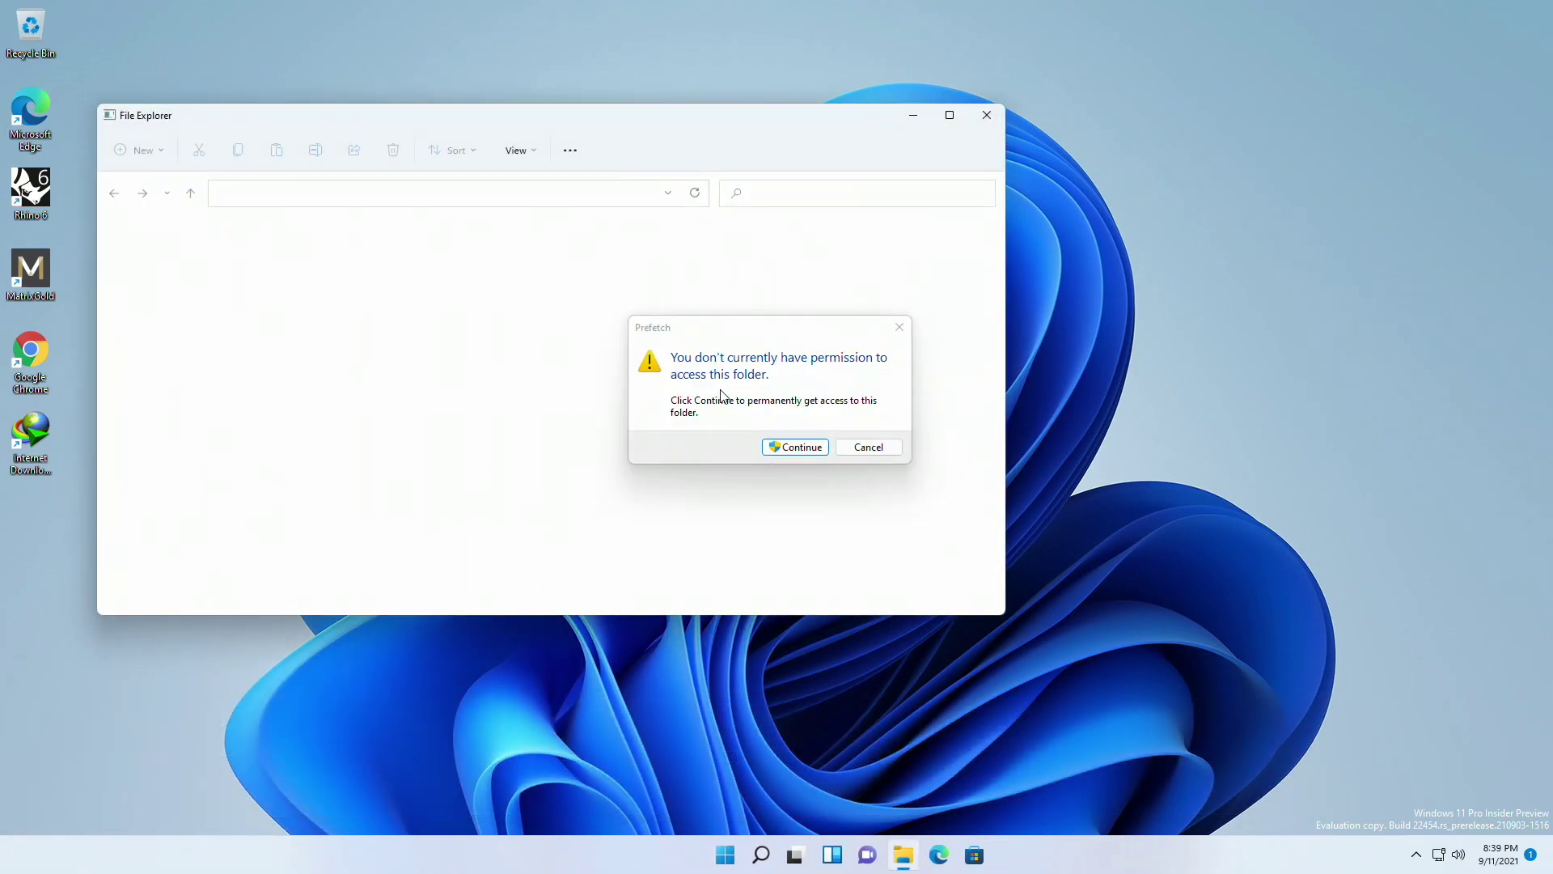
{"action": "left_click", "coordinate": [795, 447]}
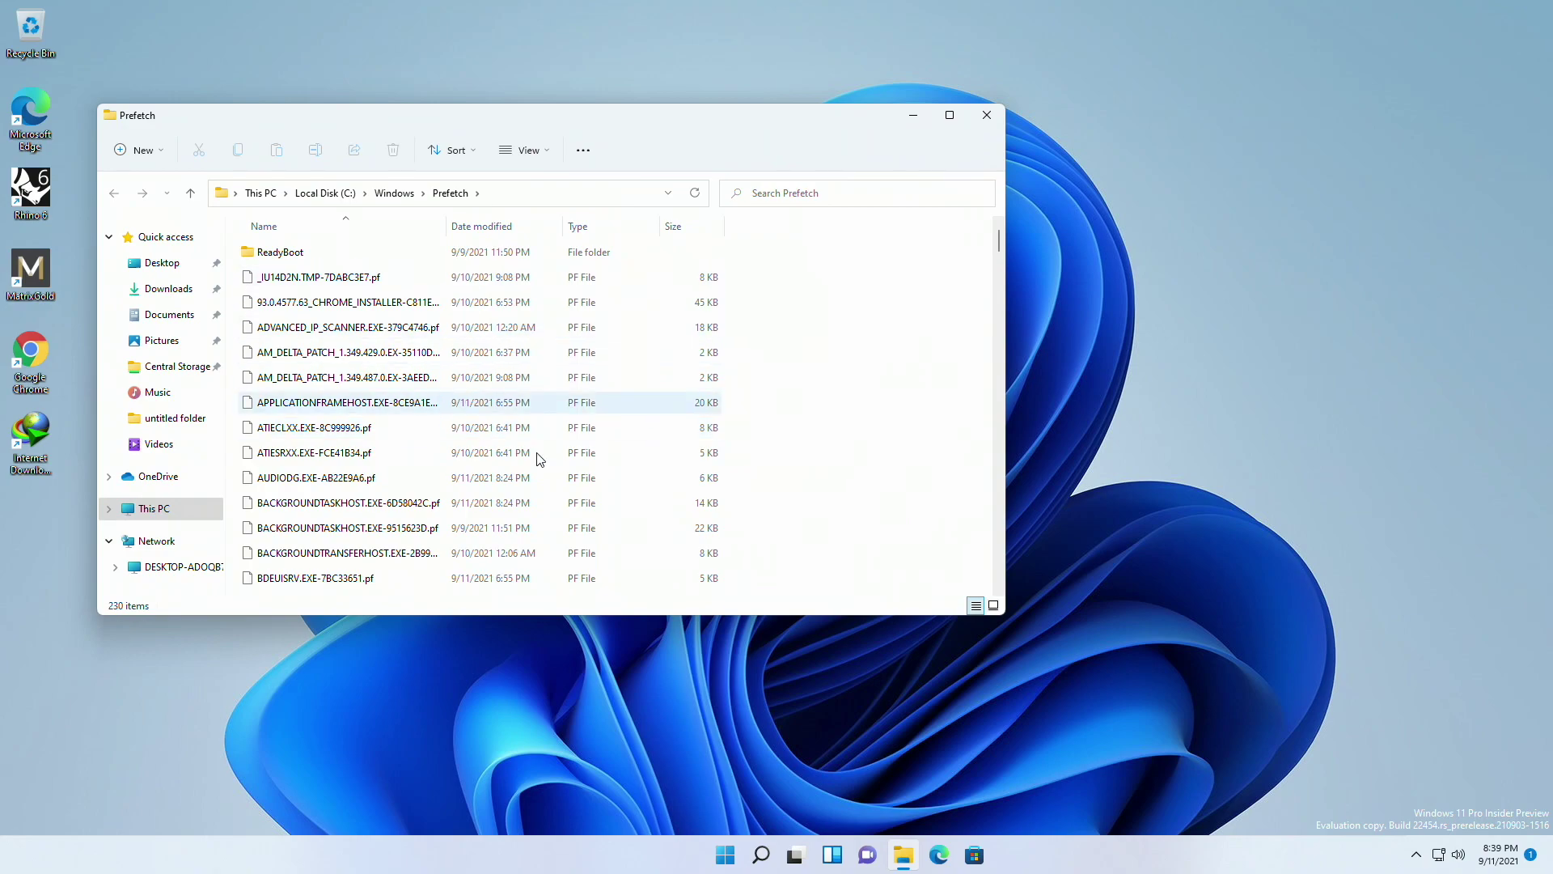
- Delete all 230 files in the Prefetch folder
{"action": "scroll", "coordinate": [492, 493], "scroll_direction": "down", "scroll_amount": 3}
{"action": "scroll", "coordinate": [492, 493], "scroll_direction": "down", "scroll_amount": 10}
{"action": "scroll", "coordinate": [502, 495], "scroll_direction": "up", "scroll_amount": 5}
{"action": "scroll", "coordinate": [521, 495], "scroll_direction": "up", "scroll_amount": 3}
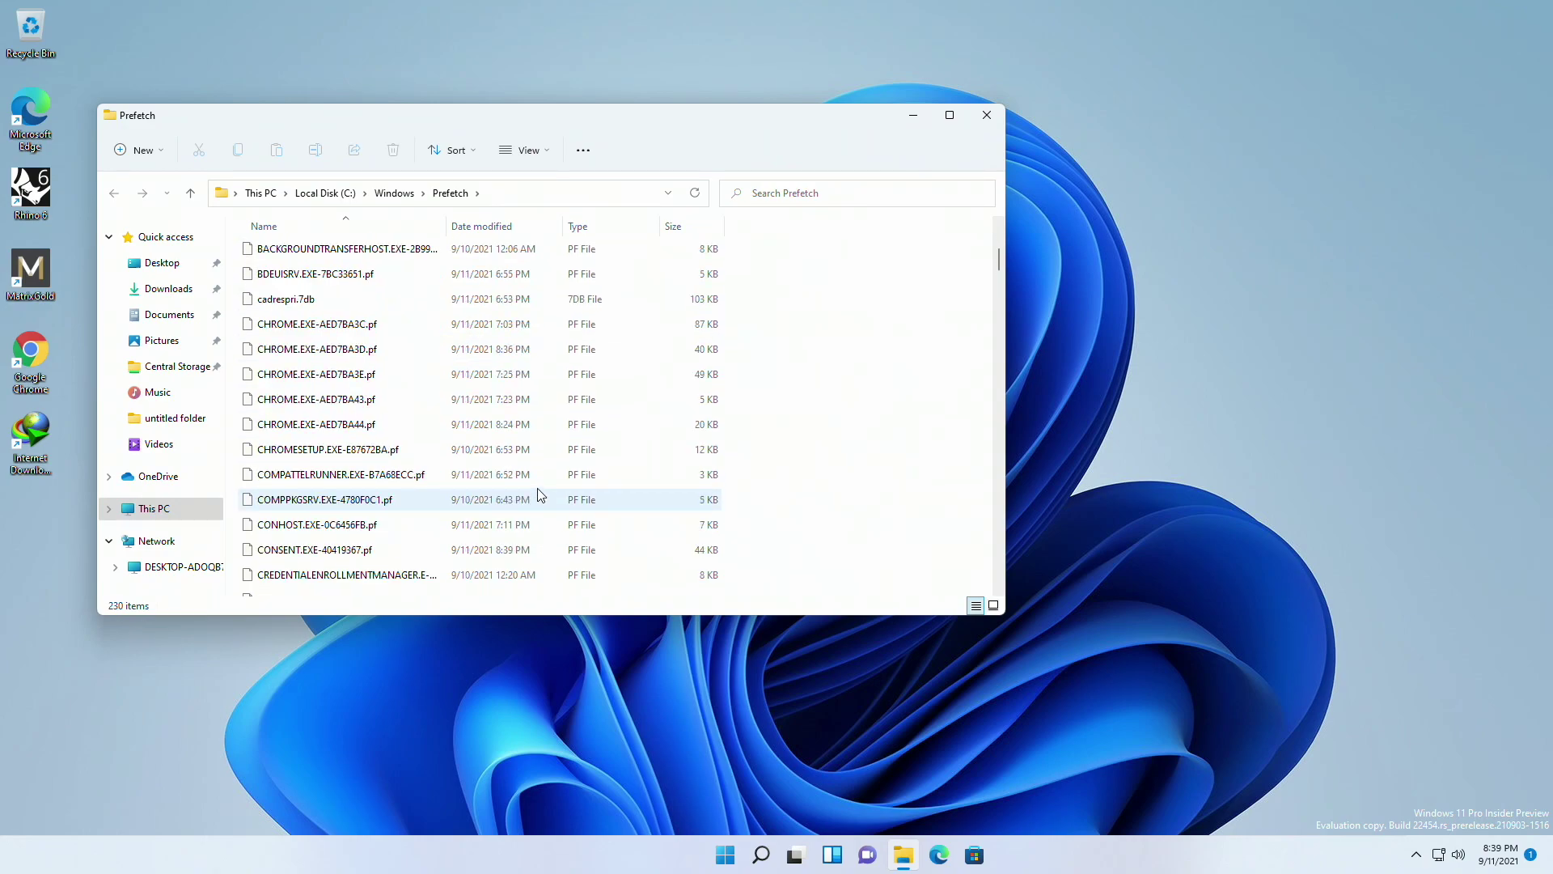
{"action": "scroll", "coordinate": [537, 495], "scroll_direction": "up", "scroll_amount": 3}
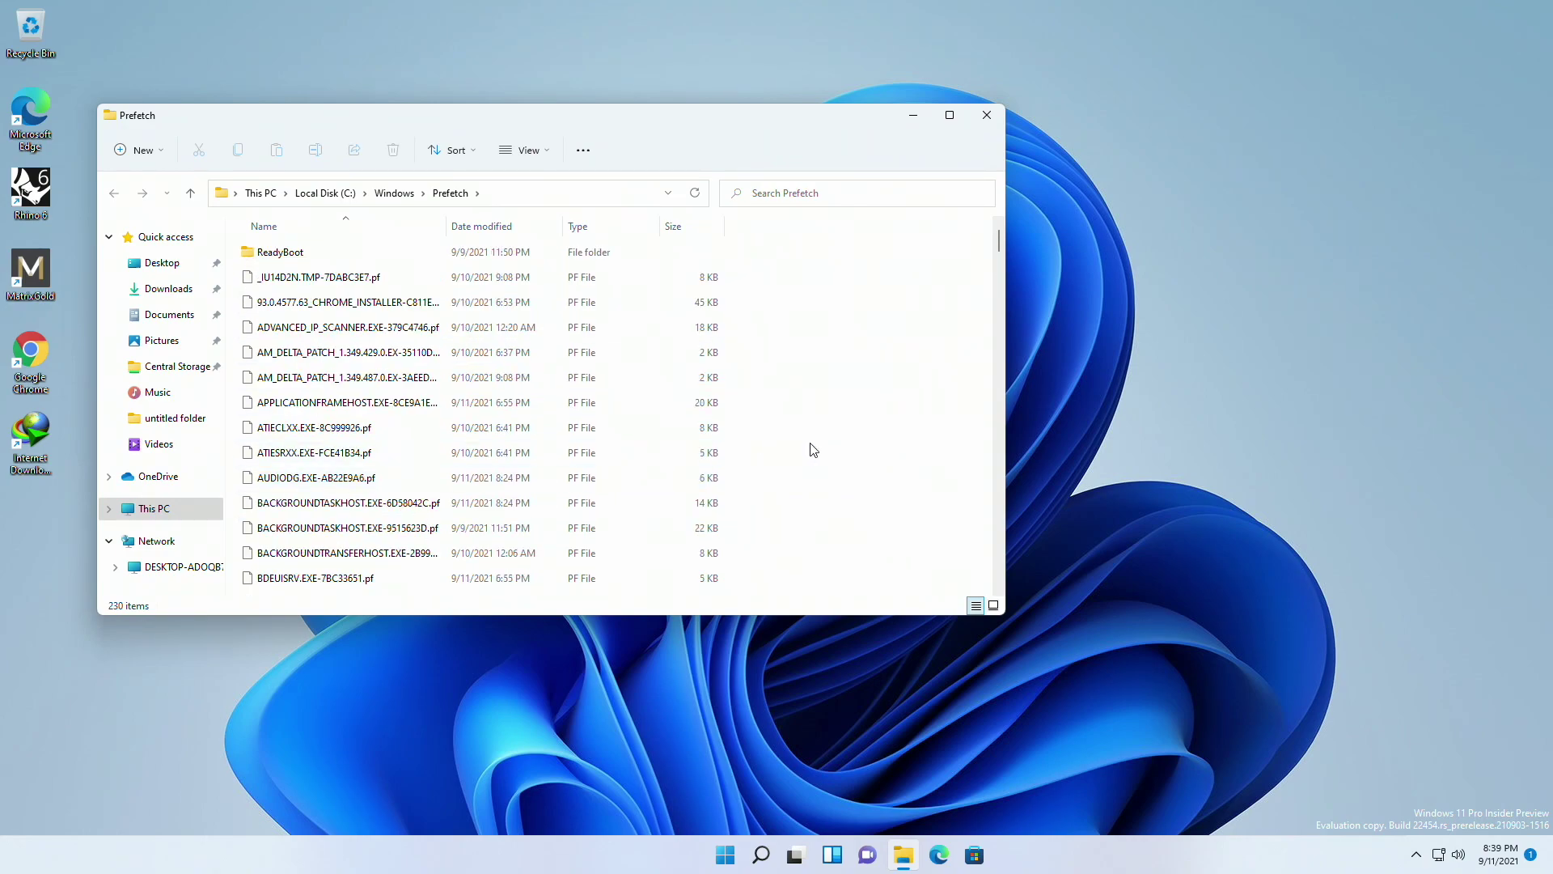
{"action": "key", "text": "ctrl+a"}
{"action": "key", "text": "Delete"}
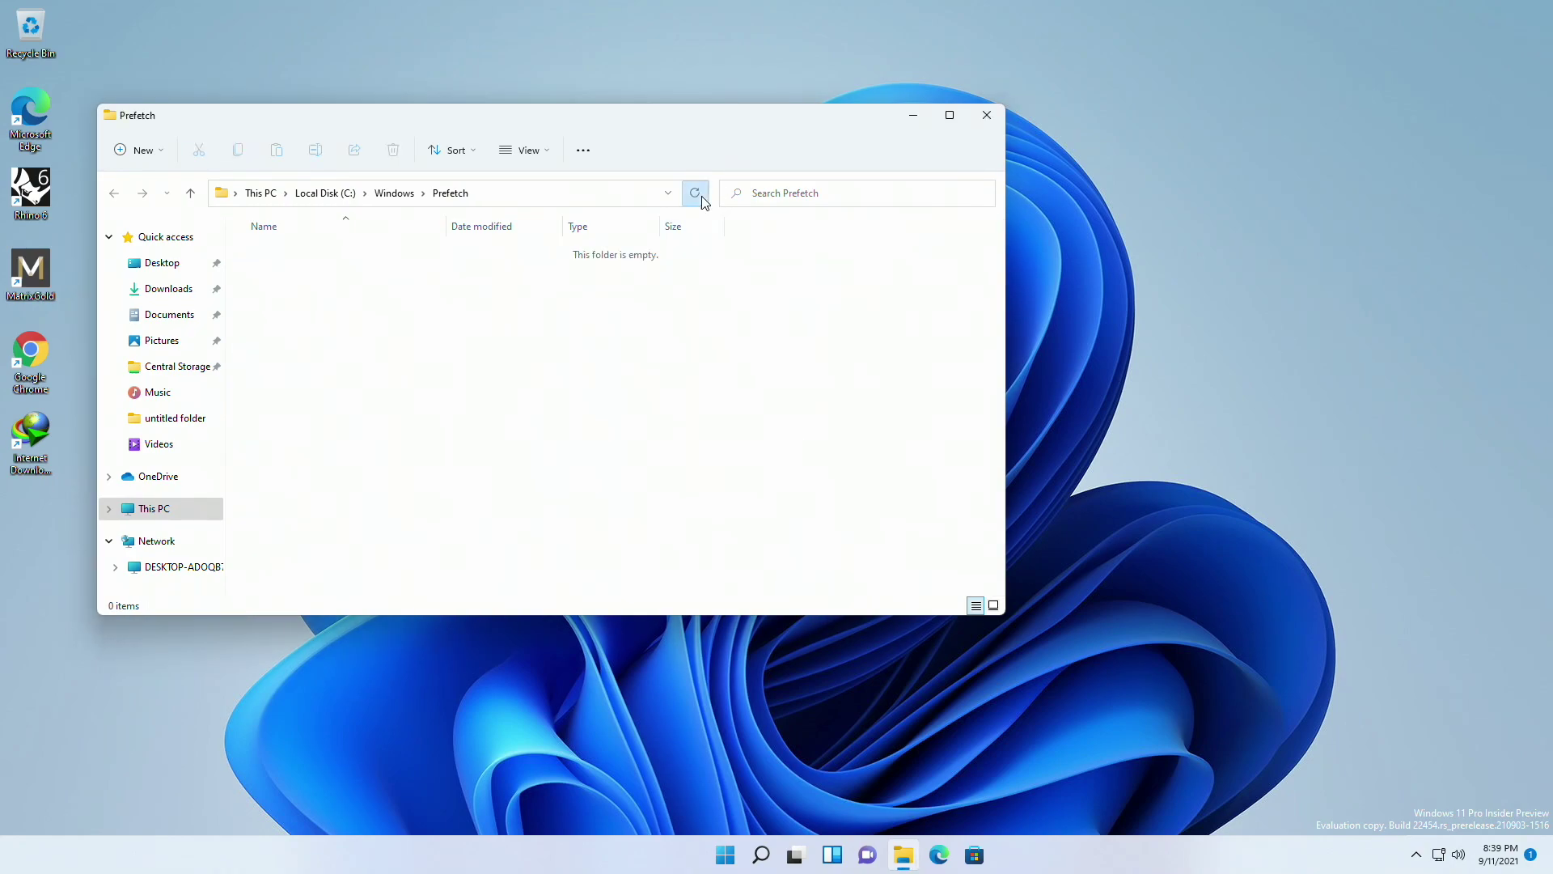
- Close the Prefetch window and launch Disk Cleanup (cleanmgr) for drive C:
{"action": "left_click", "coordinate": [985, 119]}
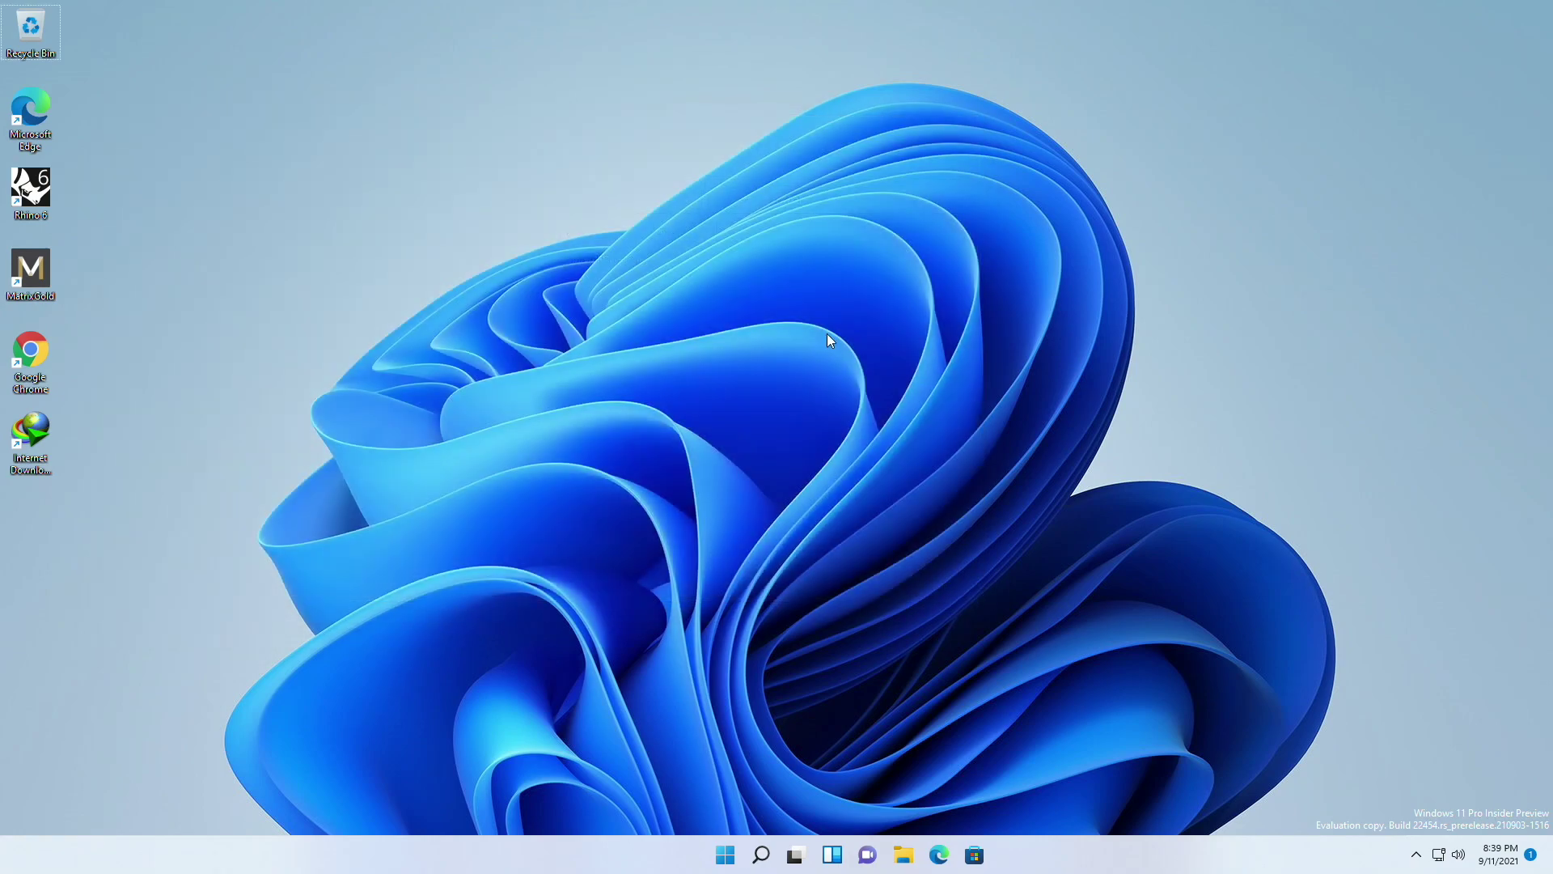
{"action": "key", "text": "super+r"}
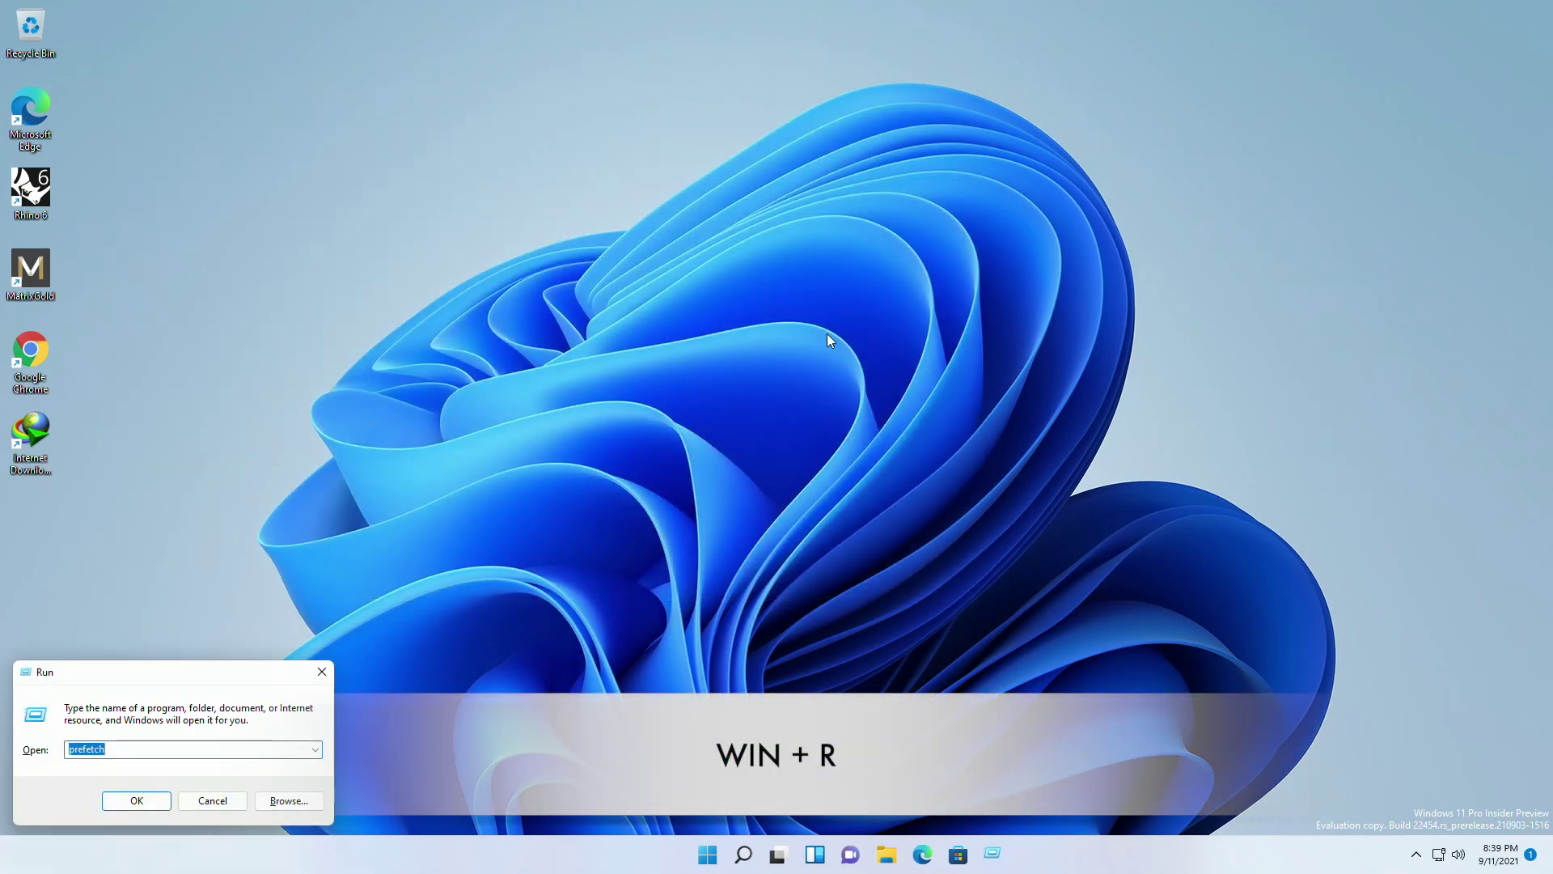
{"action": "type", "text": "cleanmgr"}
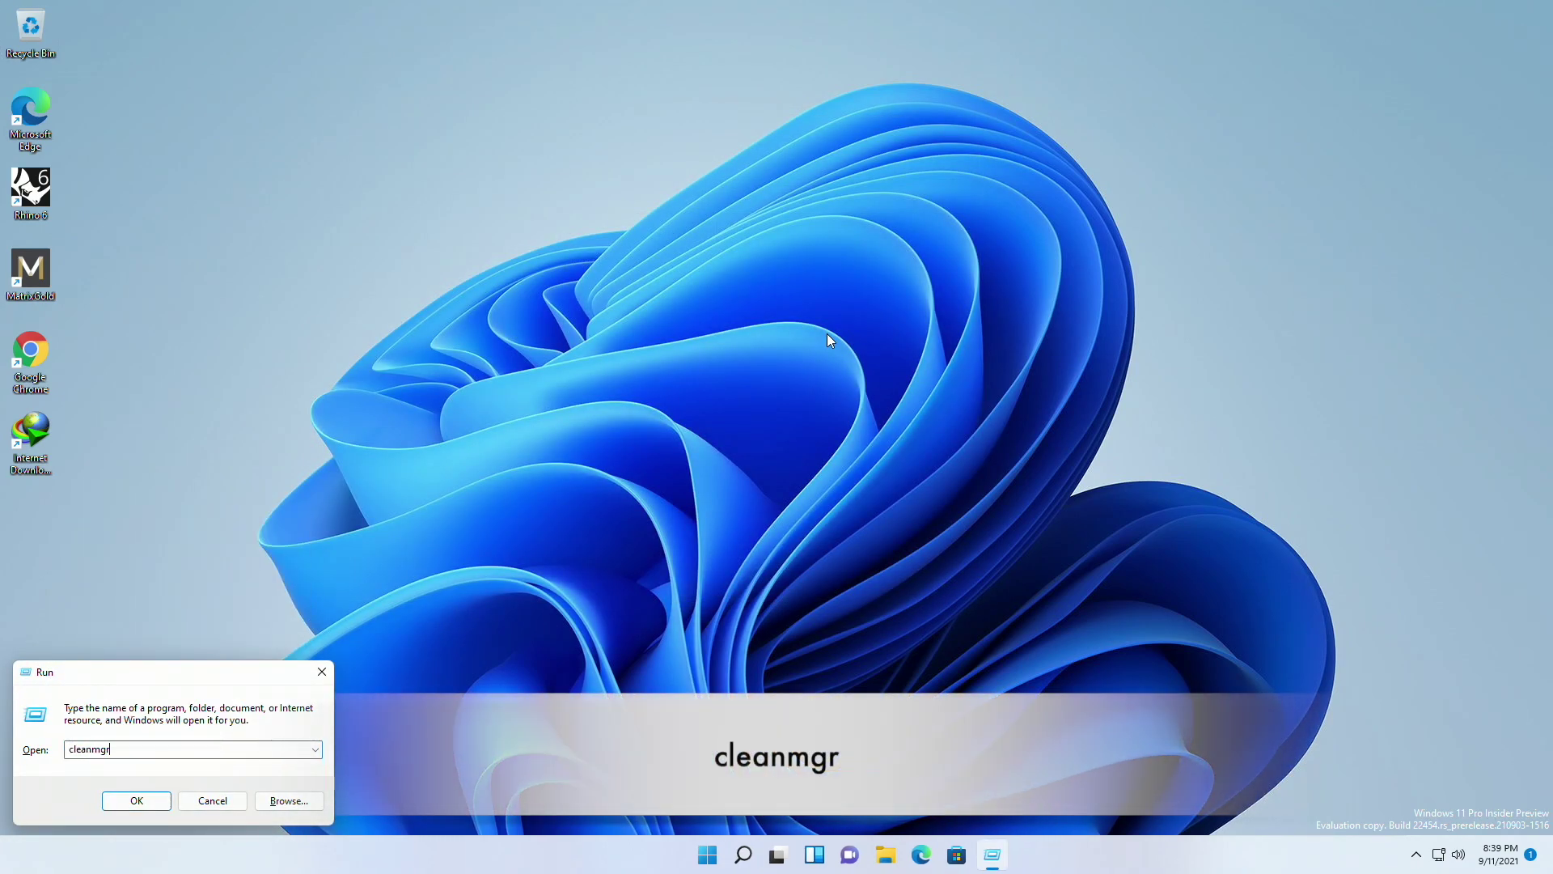
{"action": "key", "text": "Return"}
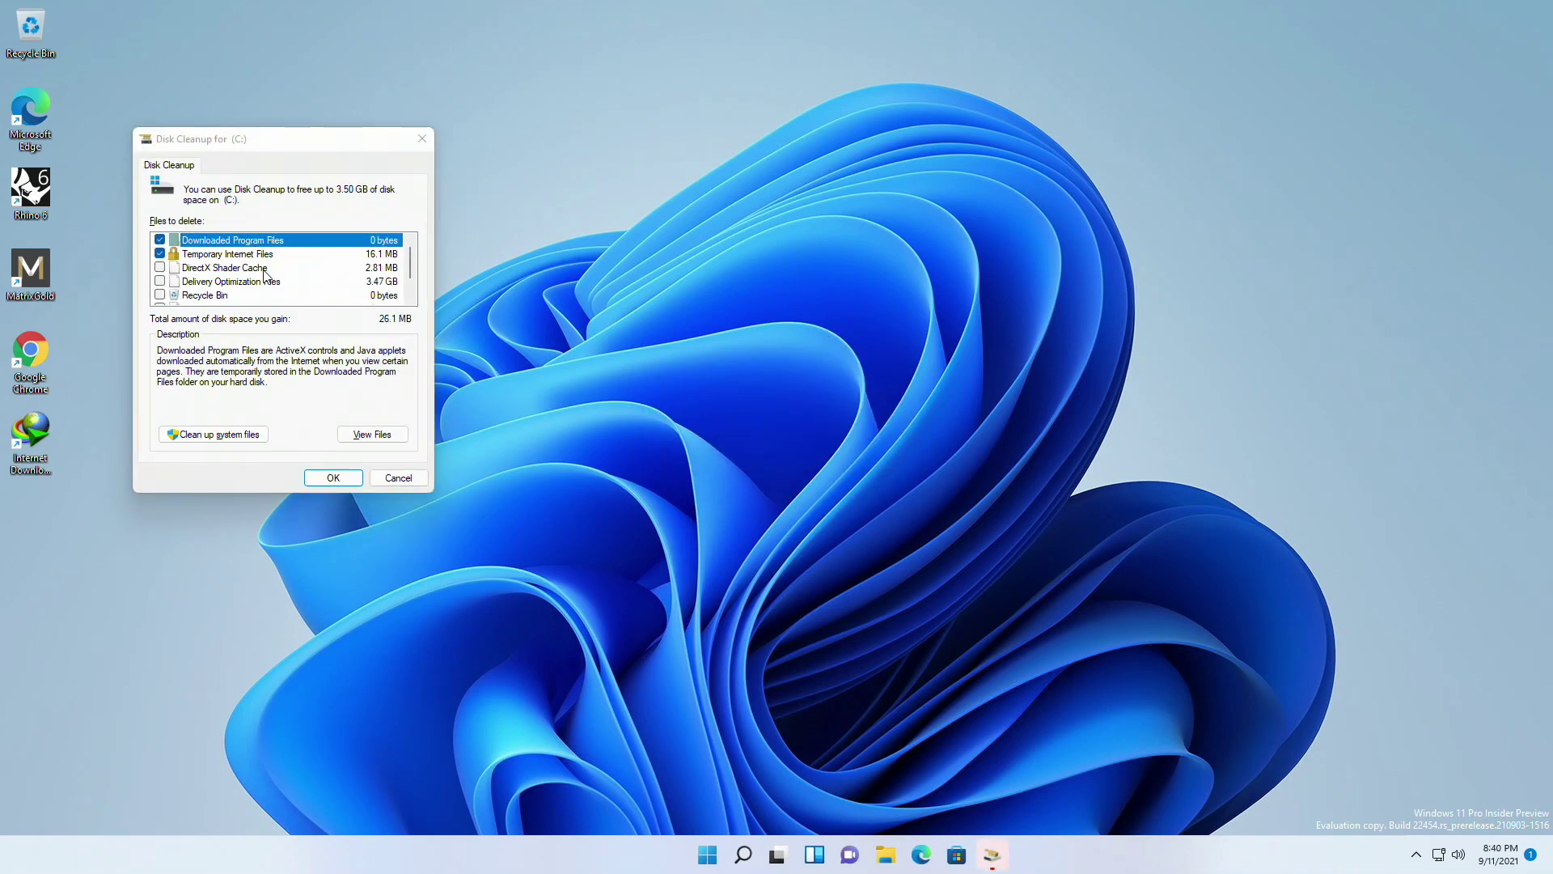
- Tick DirectX Shader Cache, Delivery Optimization Files, Recycle Bin and Temporary files
{"action": "left_click", "coordinate": [160, 267]}
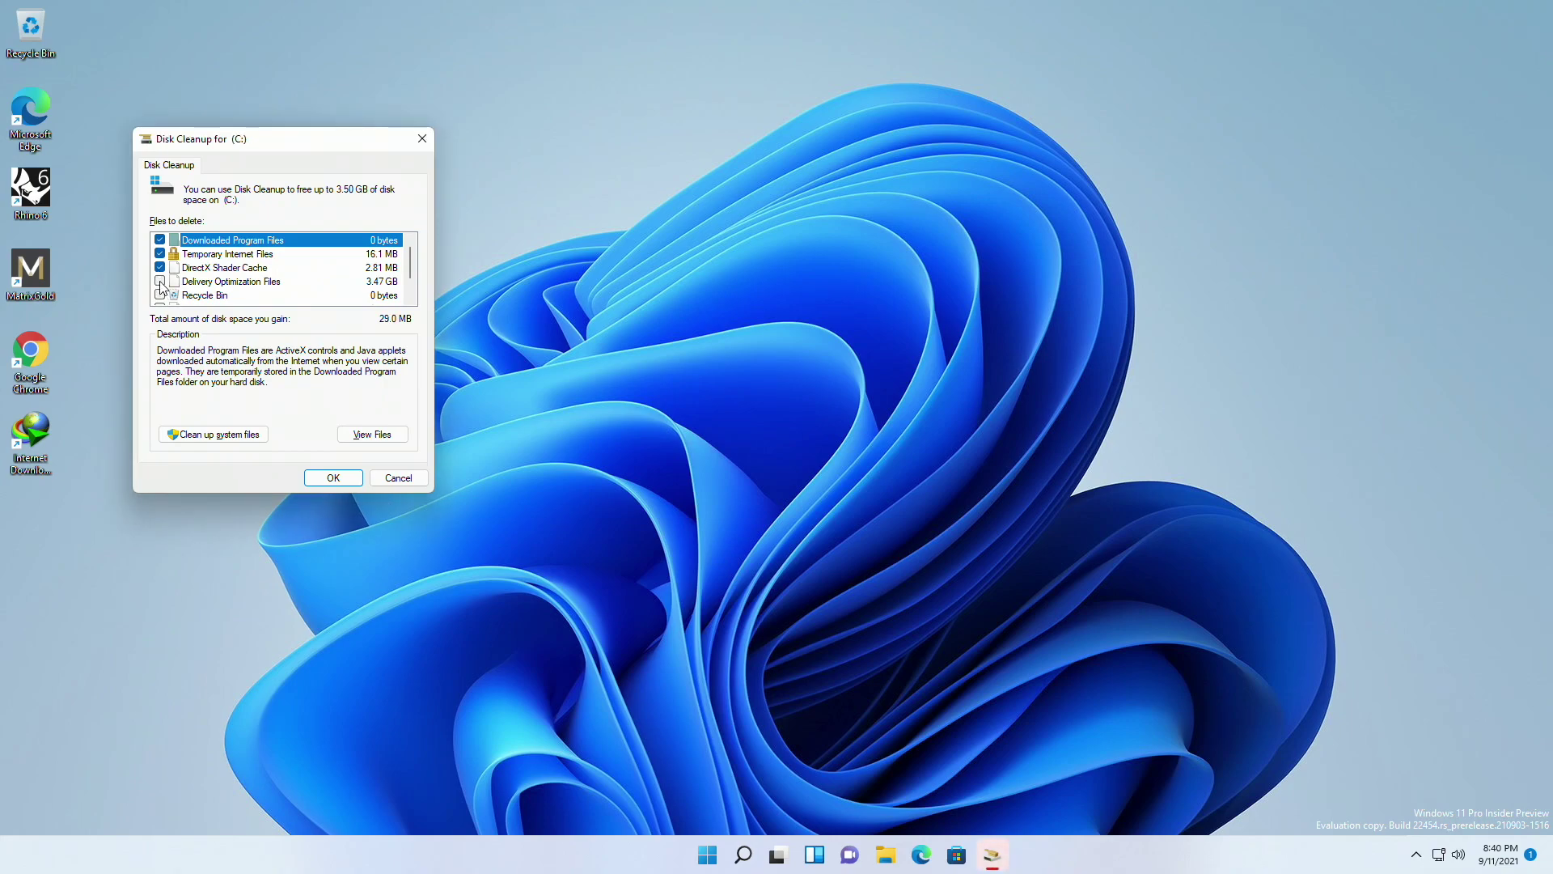
{"action": "left_click", "coordinate": [160, 282]}
{"action": "left_click", "coordinate": [161, 295]}
{"action": "scroll", "coordinate": [175, 293], "scroll_direction": "down", "scroll_amount": 1}
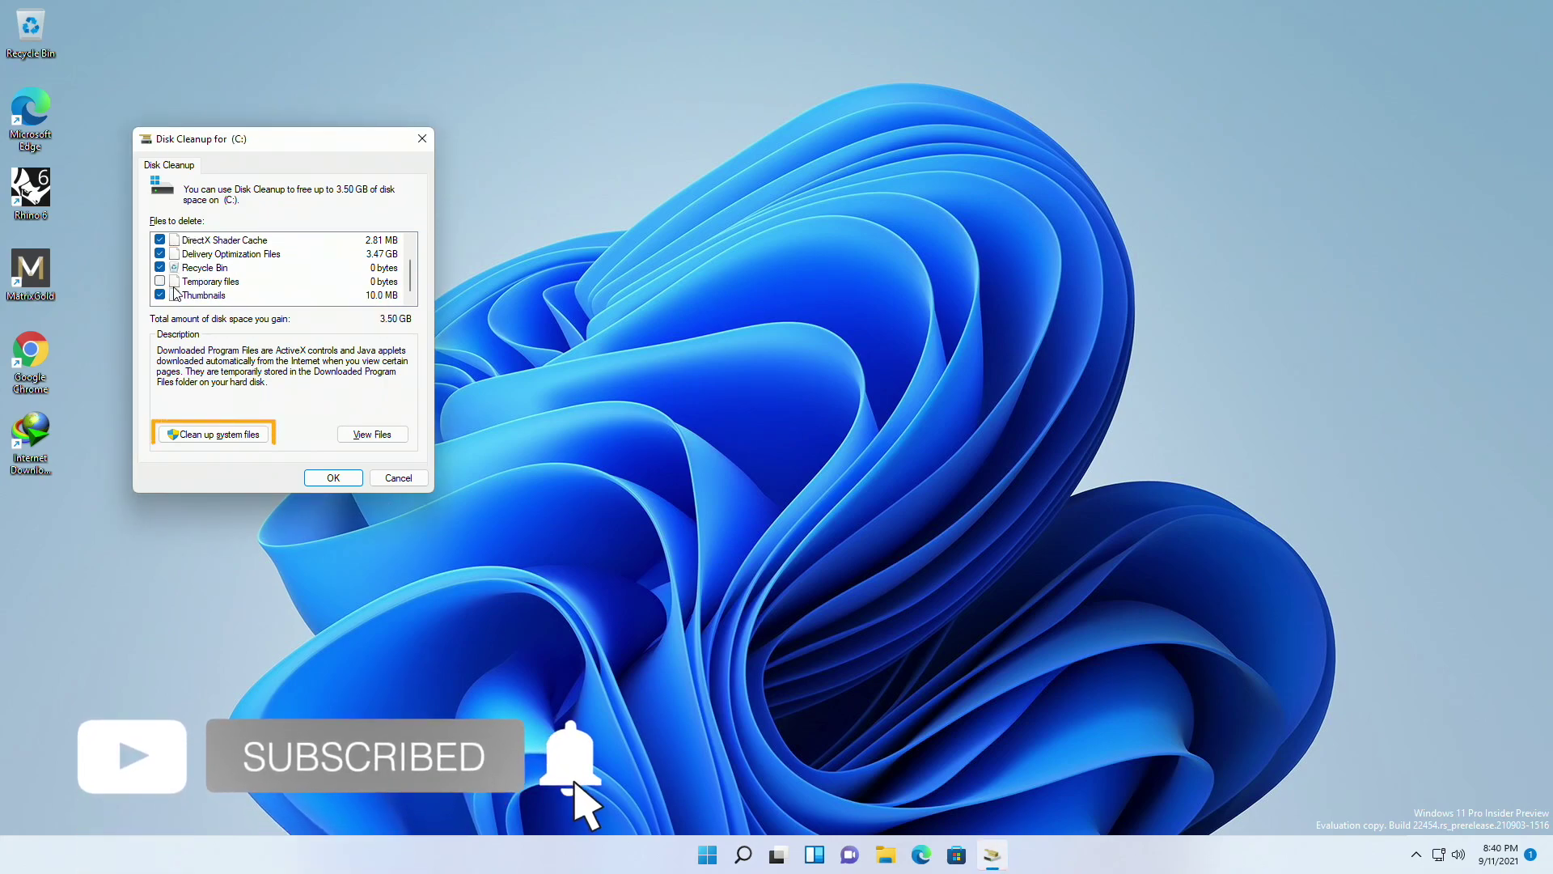
{"action": "left_click", "coordinate": [160, 280]}
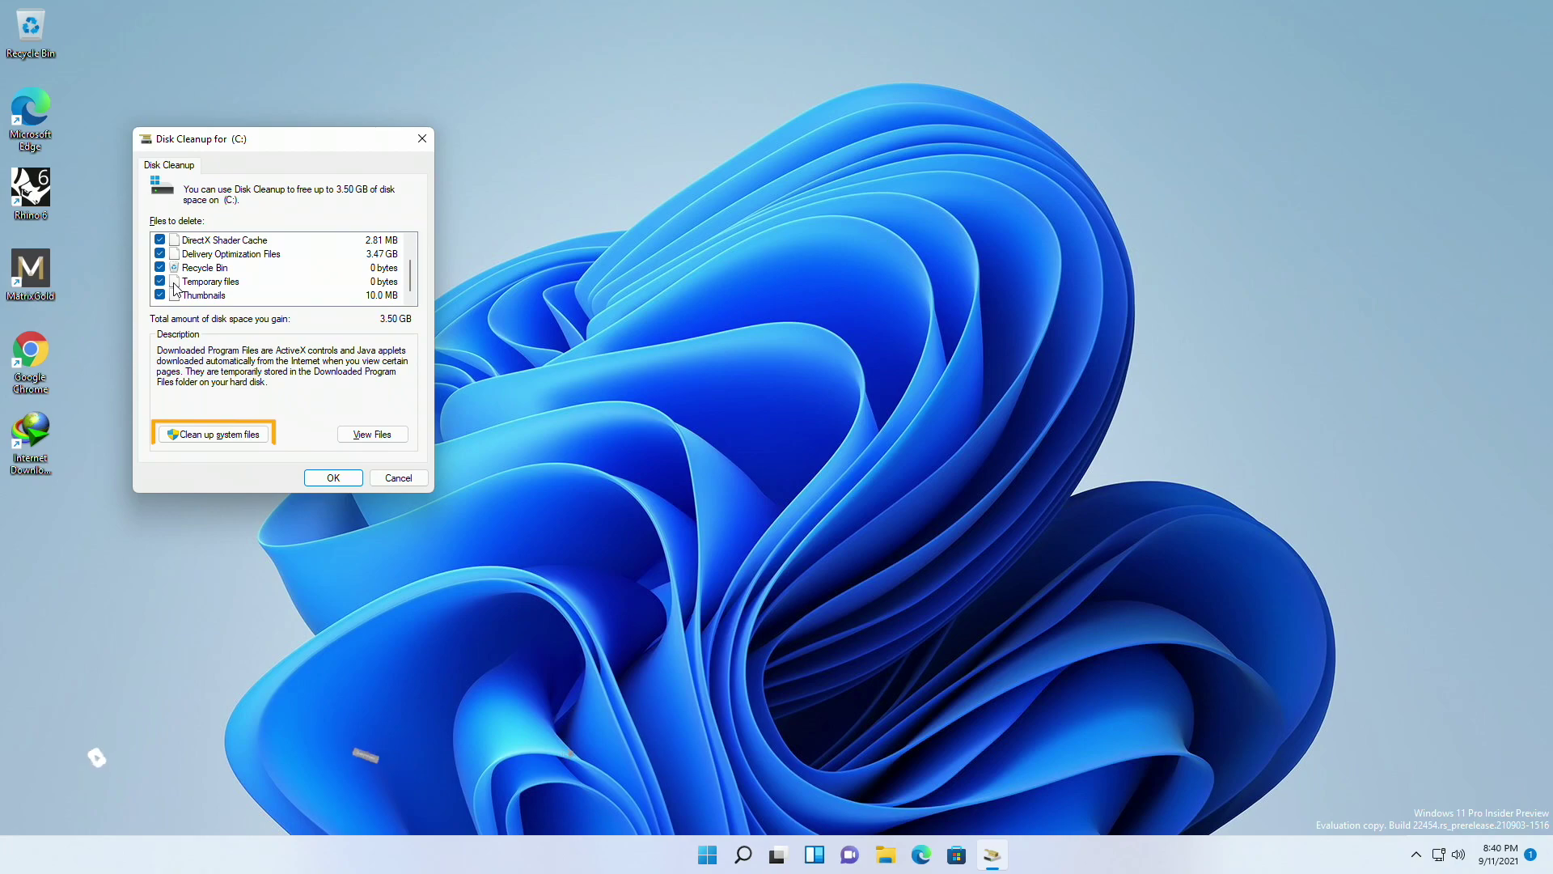
{"action": "scroll", "coordinate": [175, 289], "scroll_direction": "up", "scroll_amount": 1}
- Rescan including system files; tick Defender Antivirus, Delivery Optimization and Language Resource files
{"action": "left_click", "coordinate": [242, 435]}
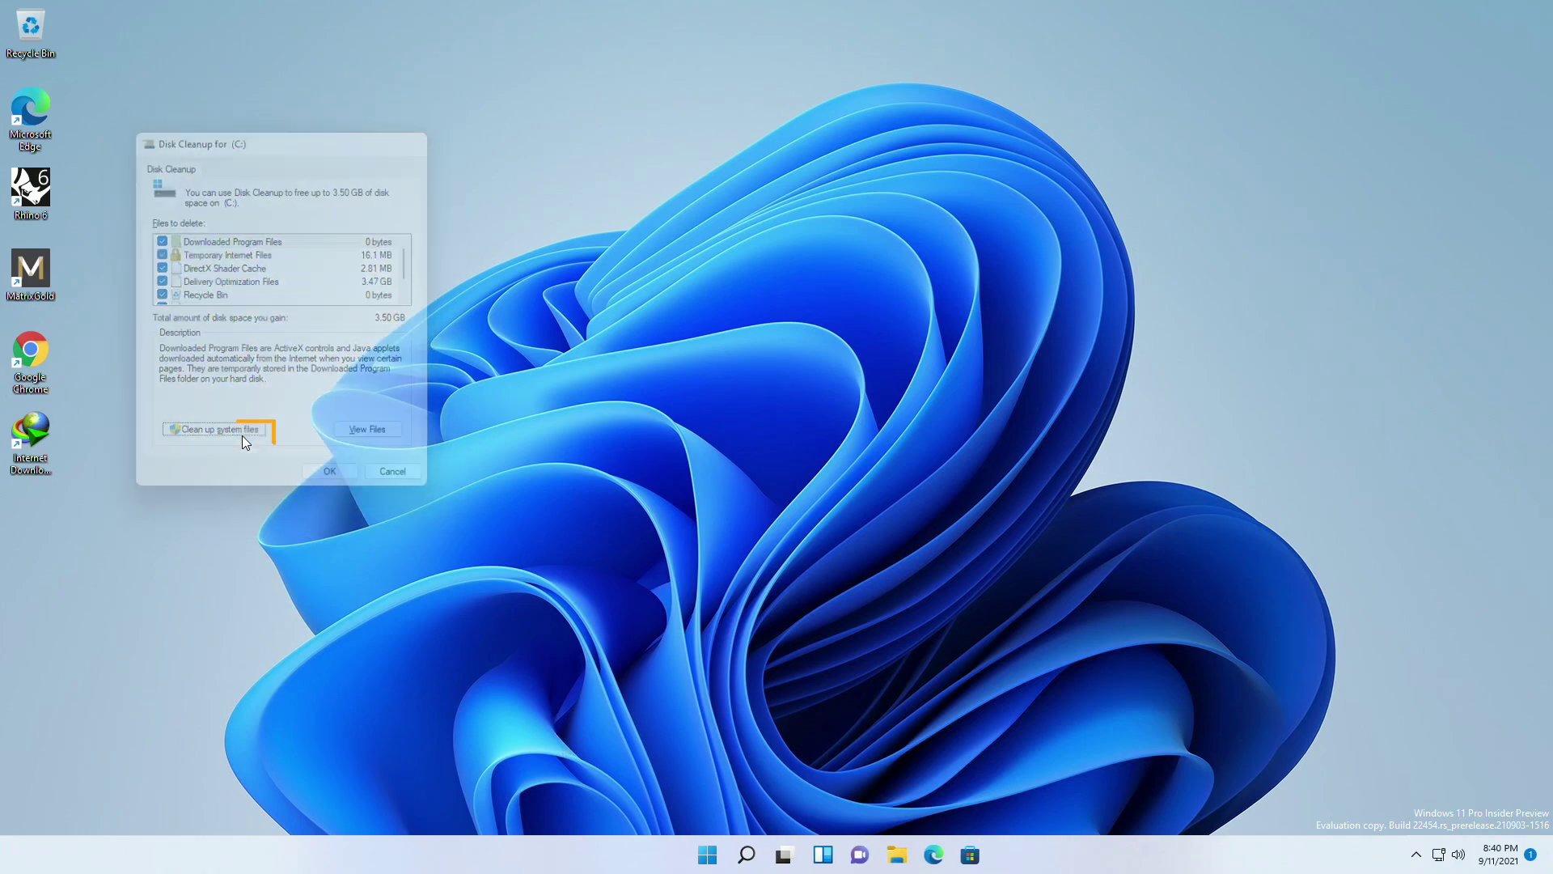
{"action": "right_click", "coordinate": [711, 459]}
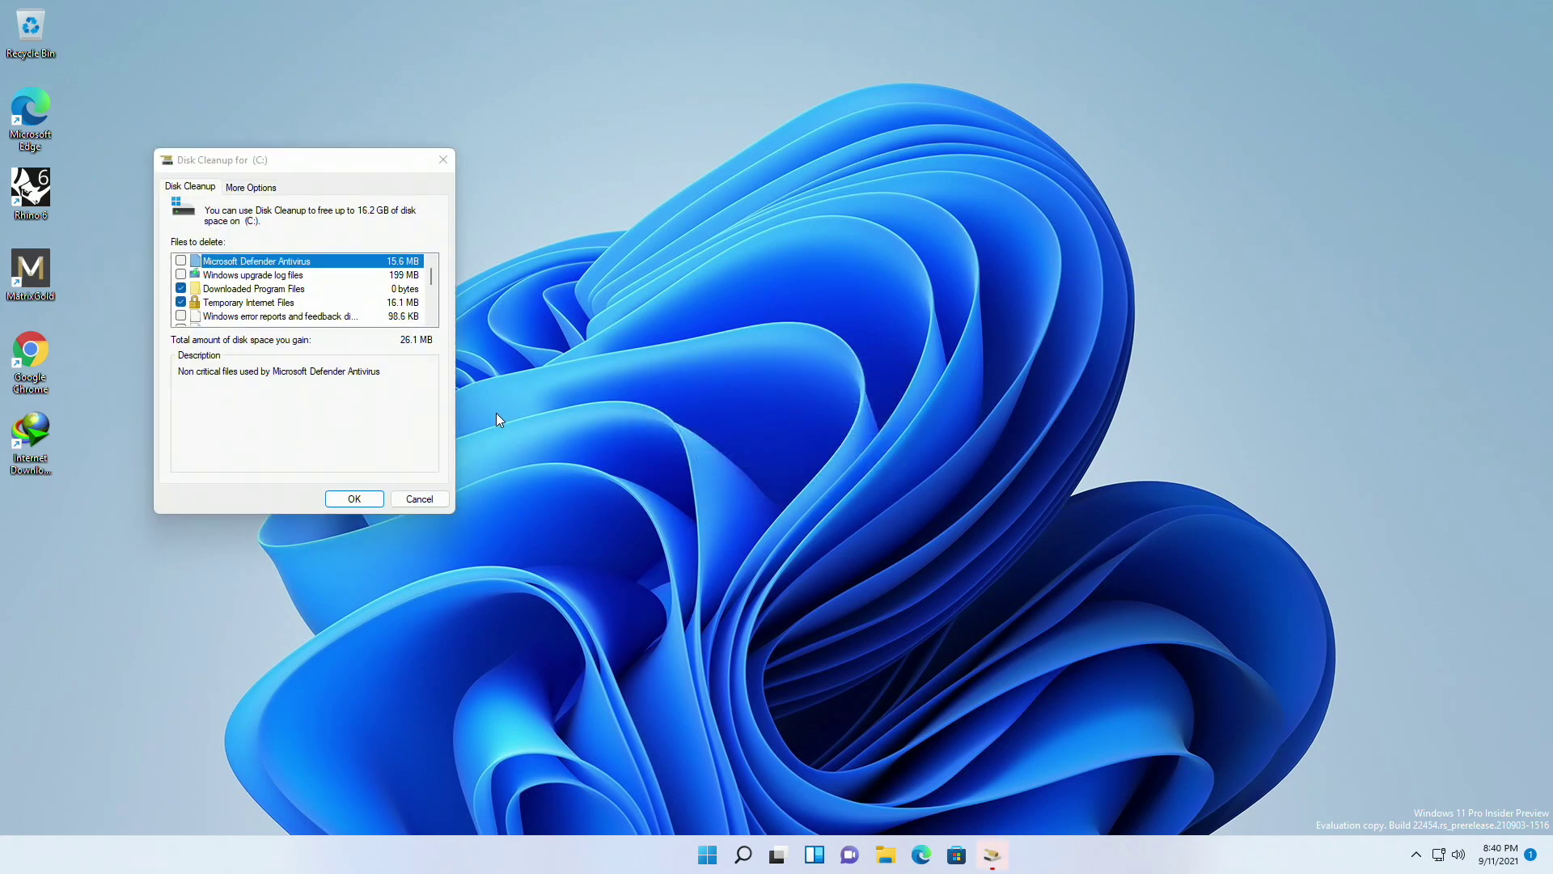
{"action": "left_click", "coordinate": [182, 261]}
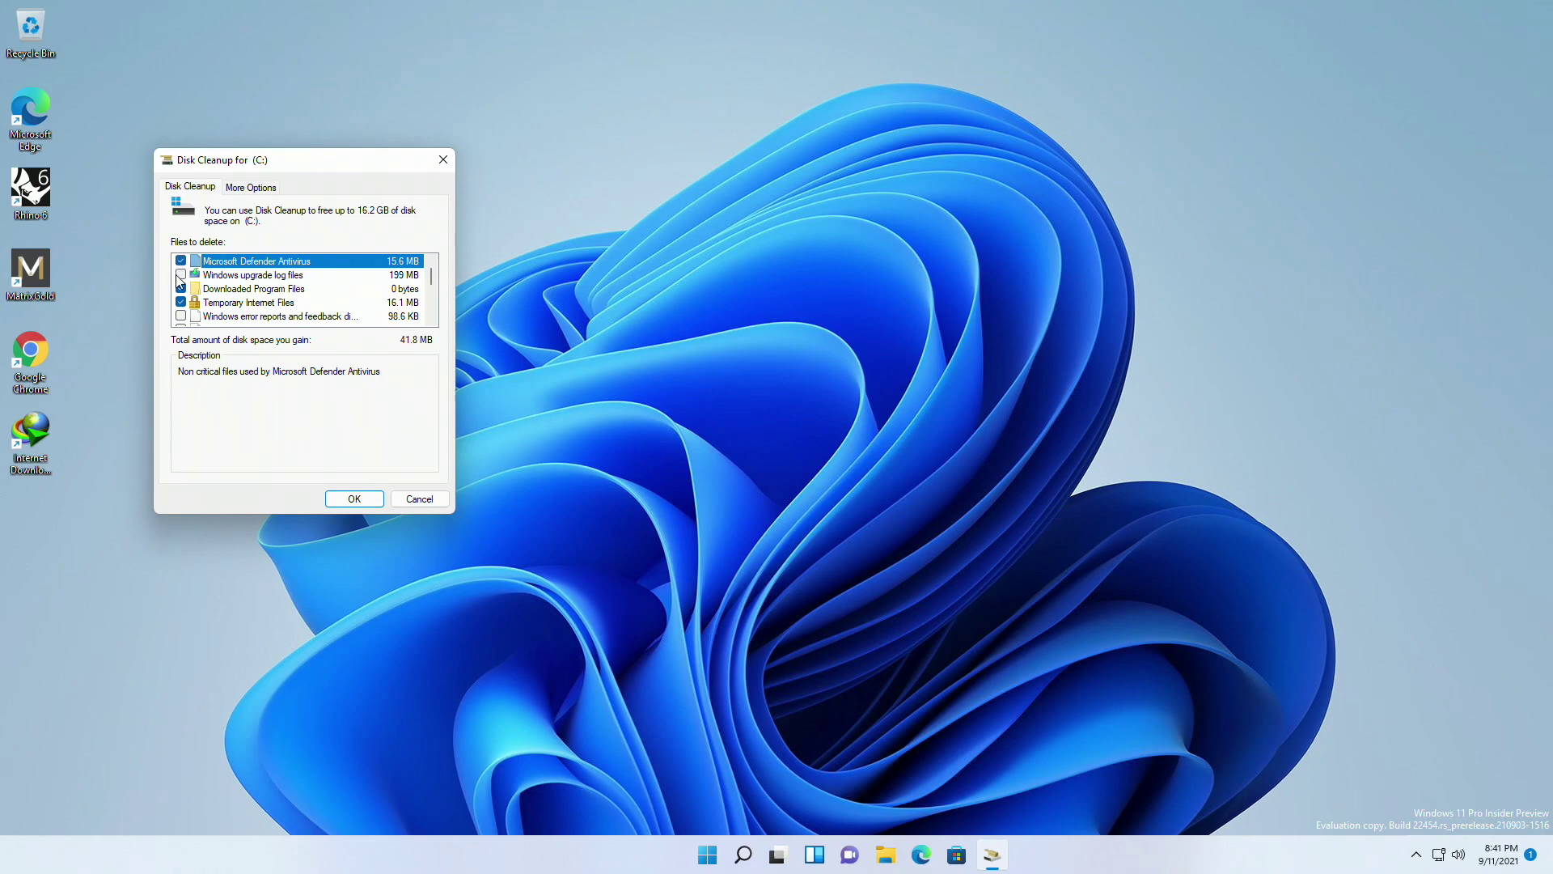
{"action": "scroll", "coordinate": [183, 315], "scroll_direction": "down", "scroll_amount": 2}
{"action": "scroll", "coordinate": [183, 303], "scroll_direction": "down", "scroll_amount": 1}
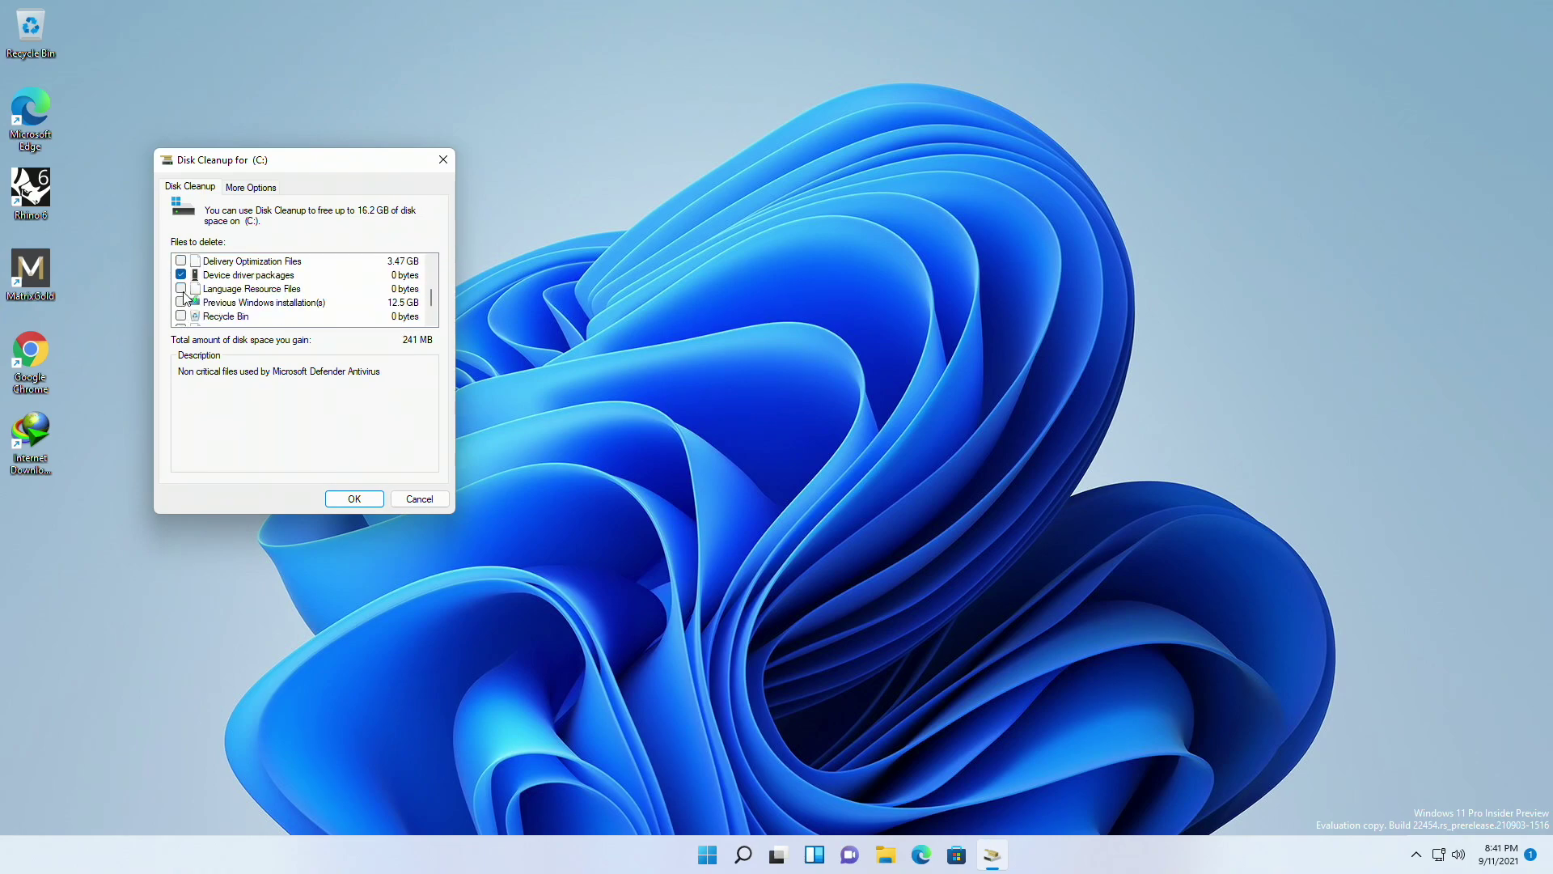
{"action": "left_click", "coordinate": [181, 260]}
{"action": "left_click", "coordinate": [181, 289]}
- Tick Previous Windows installations, Recycle Bin and Temporary files, totalling 16.2 GB
{"action": "left_click", "coordinate": [182, 303]}
{"action": "left_click", "coordinate": [343, 304]}
{"action": "scroll", "coordinate": [243, 307], "scroll_direction": "down", "scroll_amount": 1}
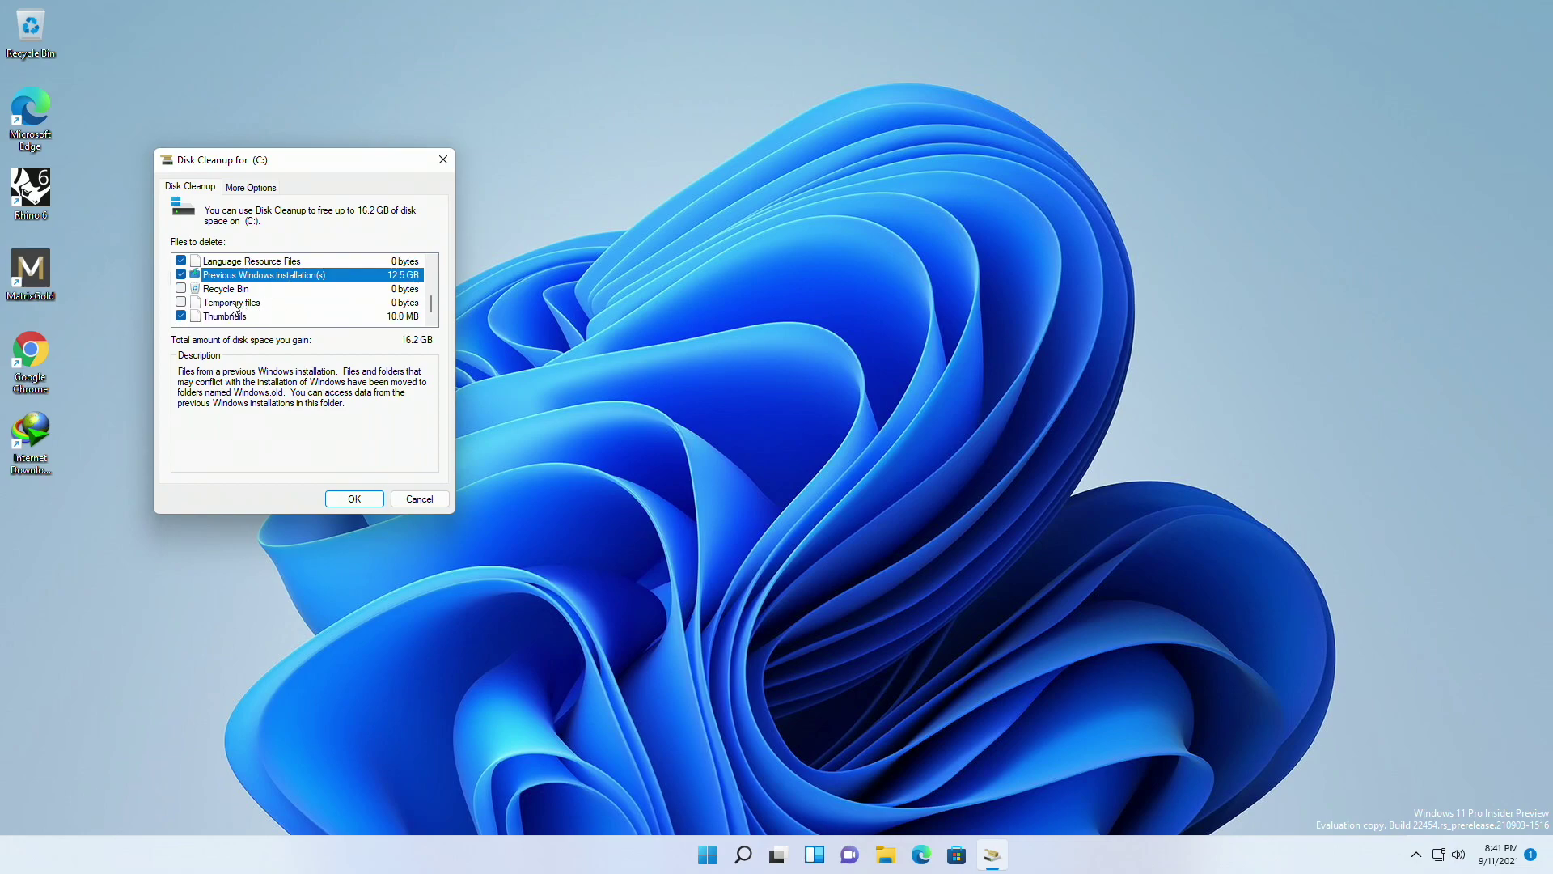
{"action": "left_click", "coordinate": [181, 288]}
{"action": "left_click", "coordinate": [181, 303]}
{"action": "scroll", "coordinate": [285, 315], "scroll_direction": "up", "scroll_amount": 3}
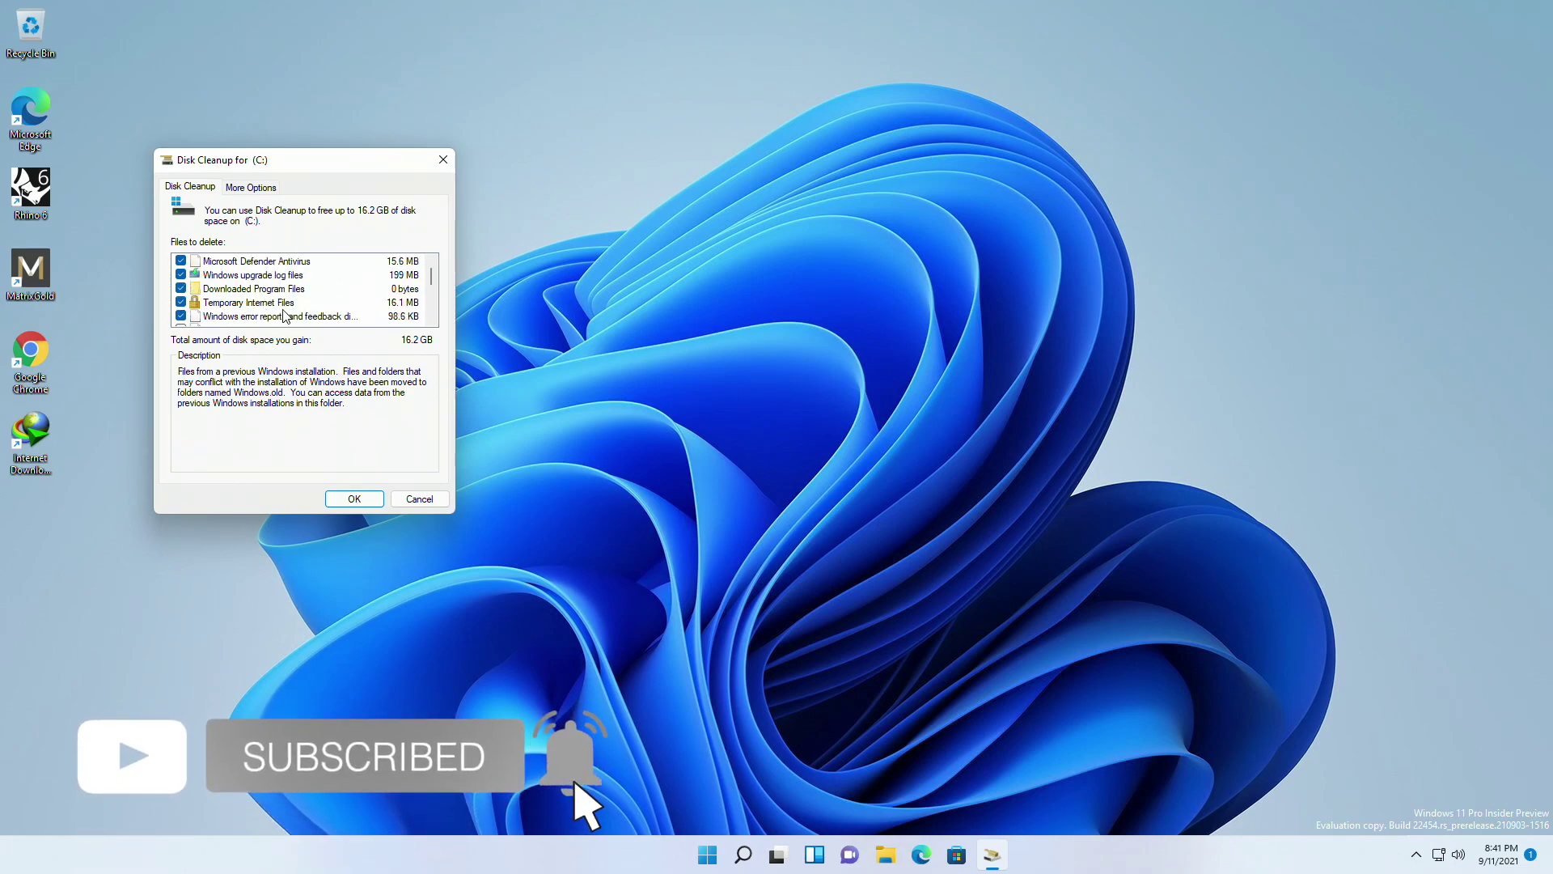
{"action": "scroll", "coordinate": [226, 293], "scroll_direction": "down", "scroll_amount": 1}
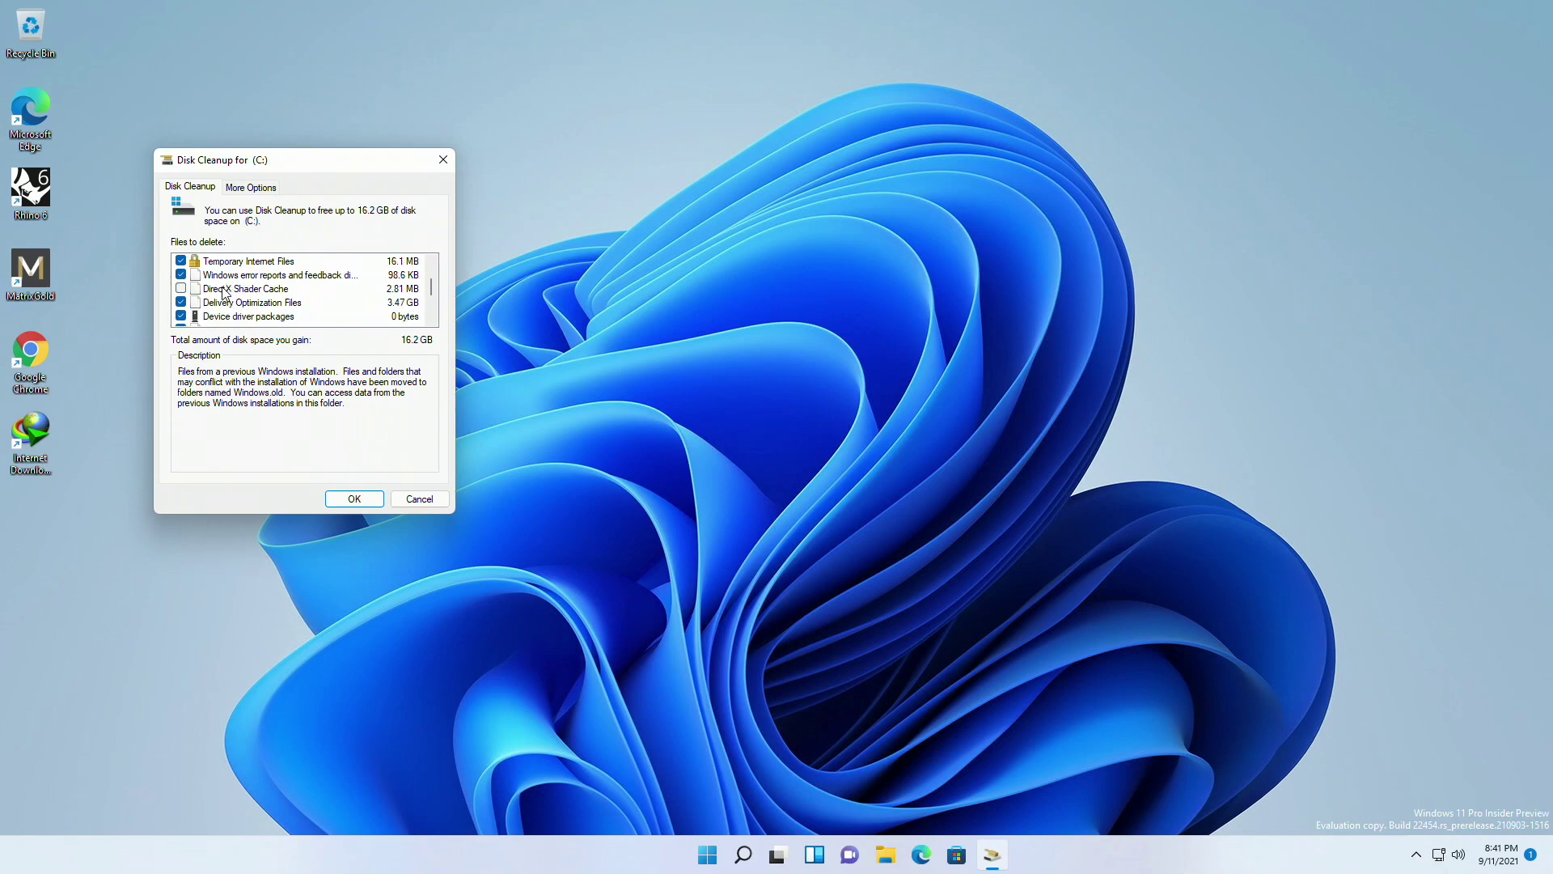
- Confirm deleting the checked files, accepting loss of the option to revert Windows
{"action": "left_click", "coordinate": [352, 498]}
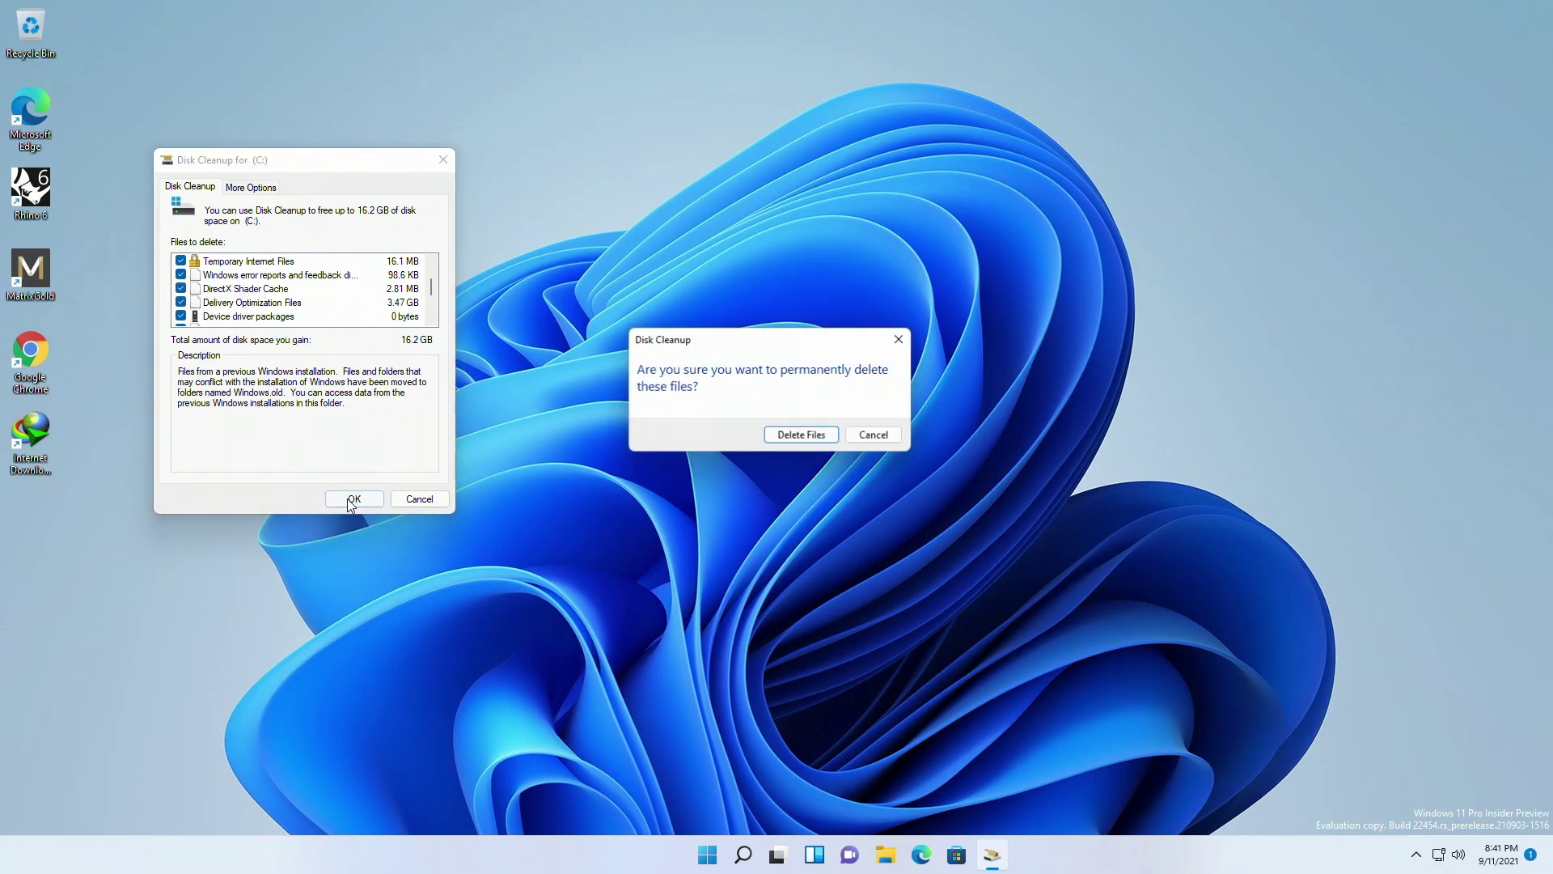
{"action": "left_click", "coordinate": [793, 435]}
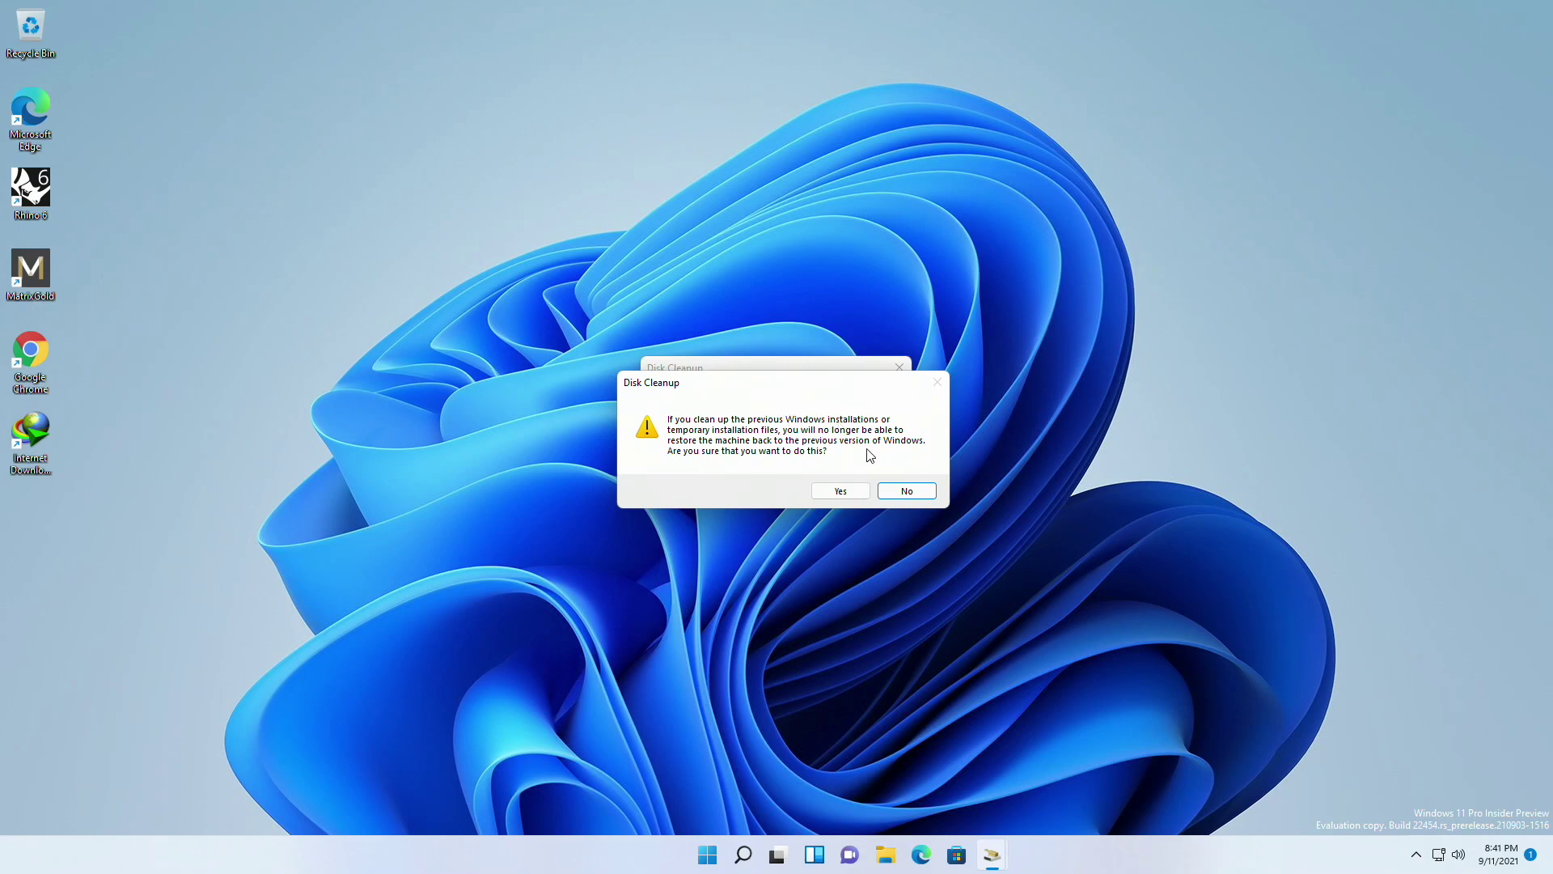
{"action": "left_click", "coordinate": [825, 491]}
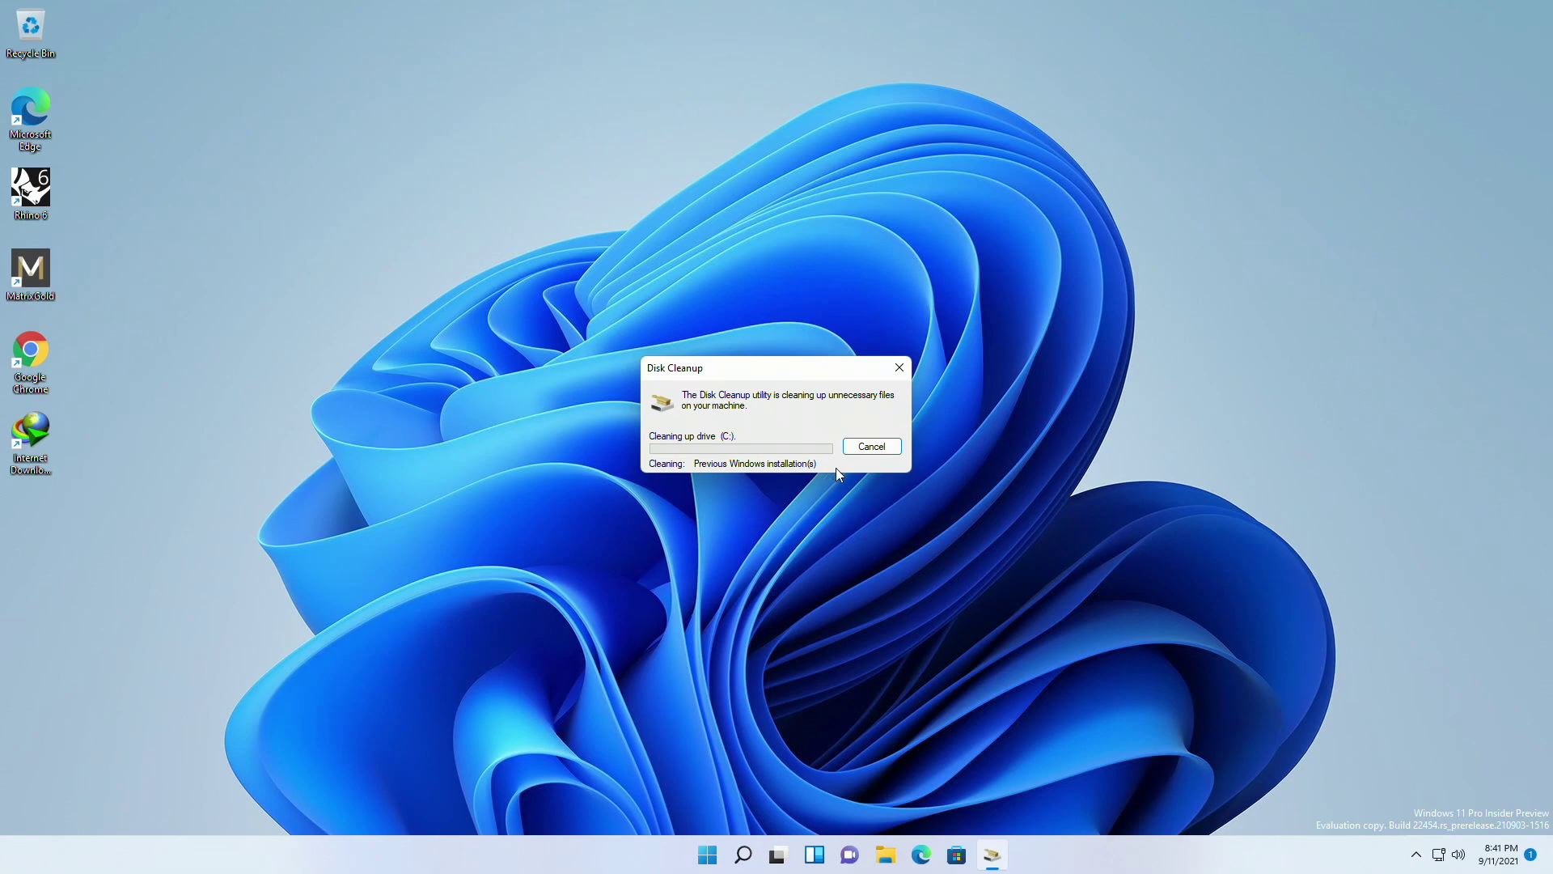